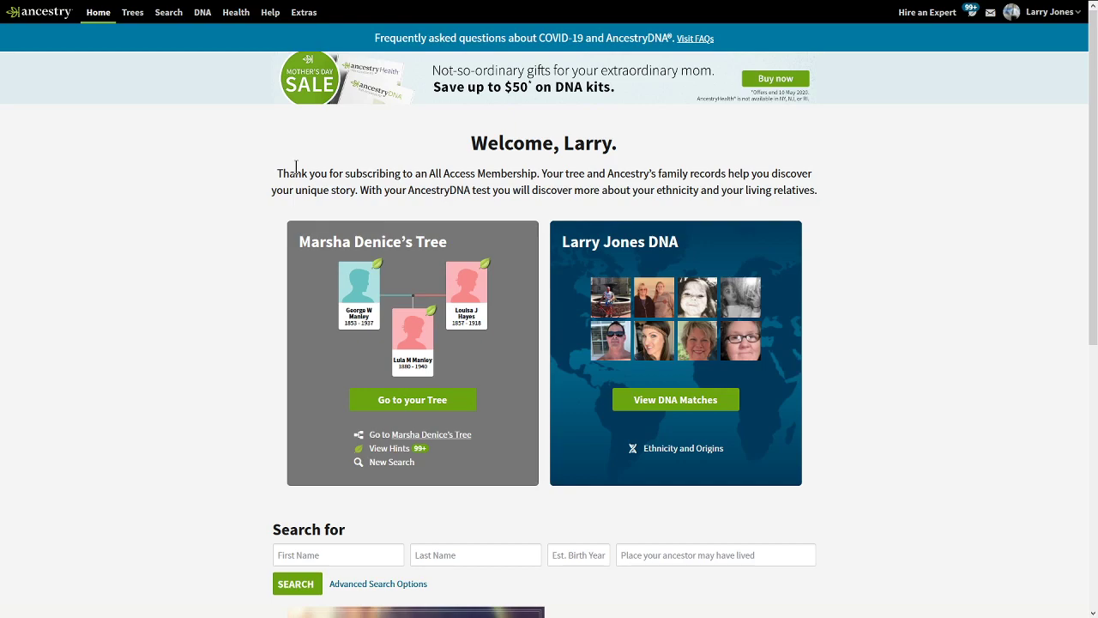
pyautogui.click(204, 14)
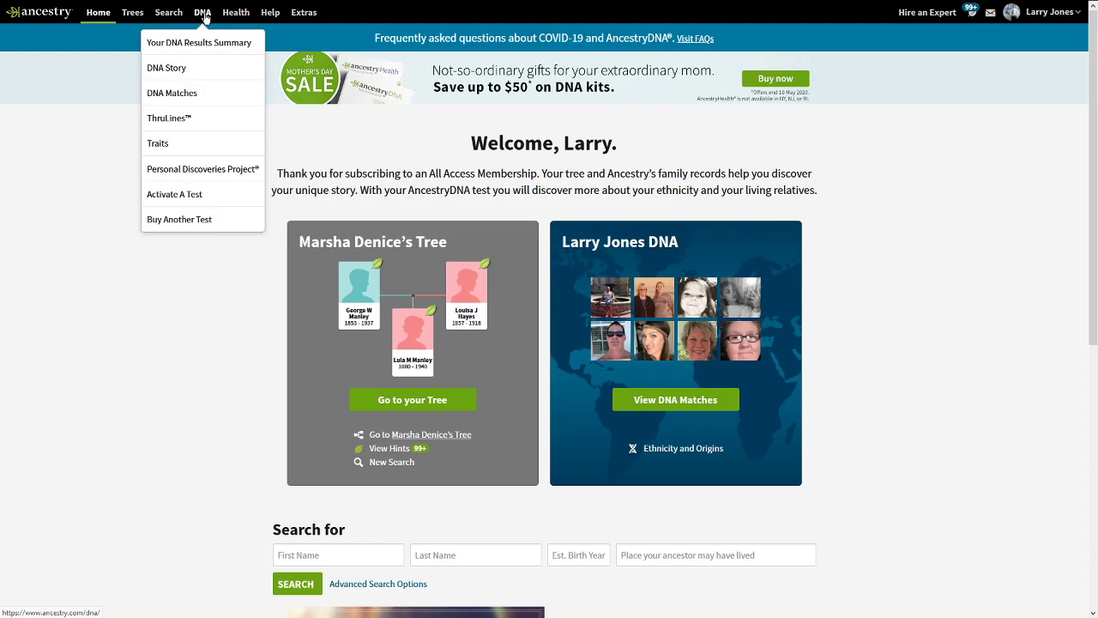
pyautogui.click(197, 93)
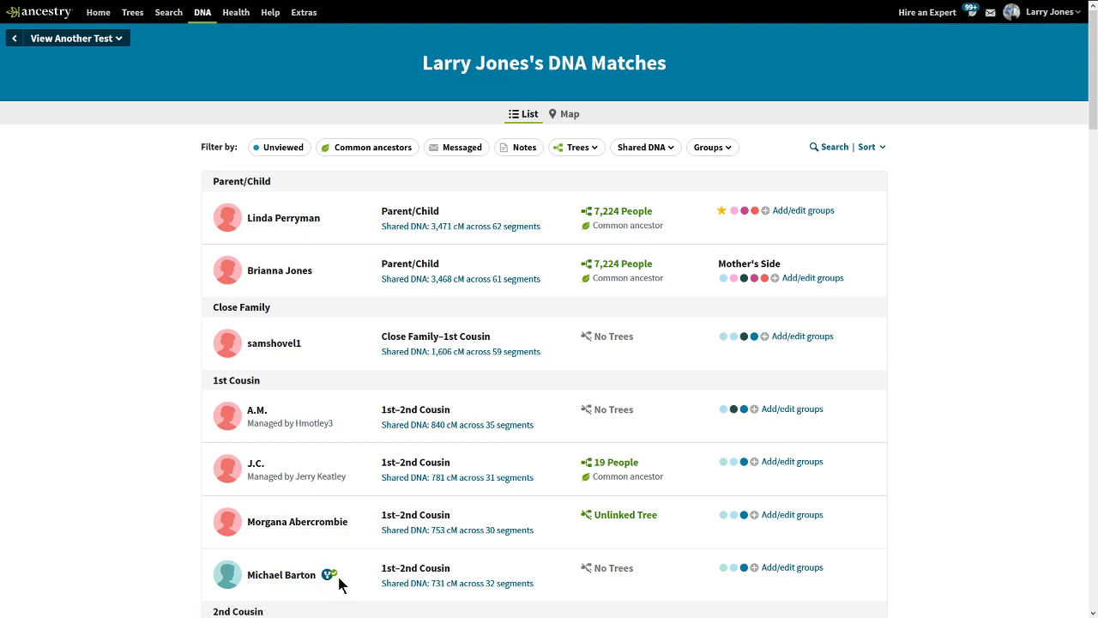
pyautogui.click(299, 574)
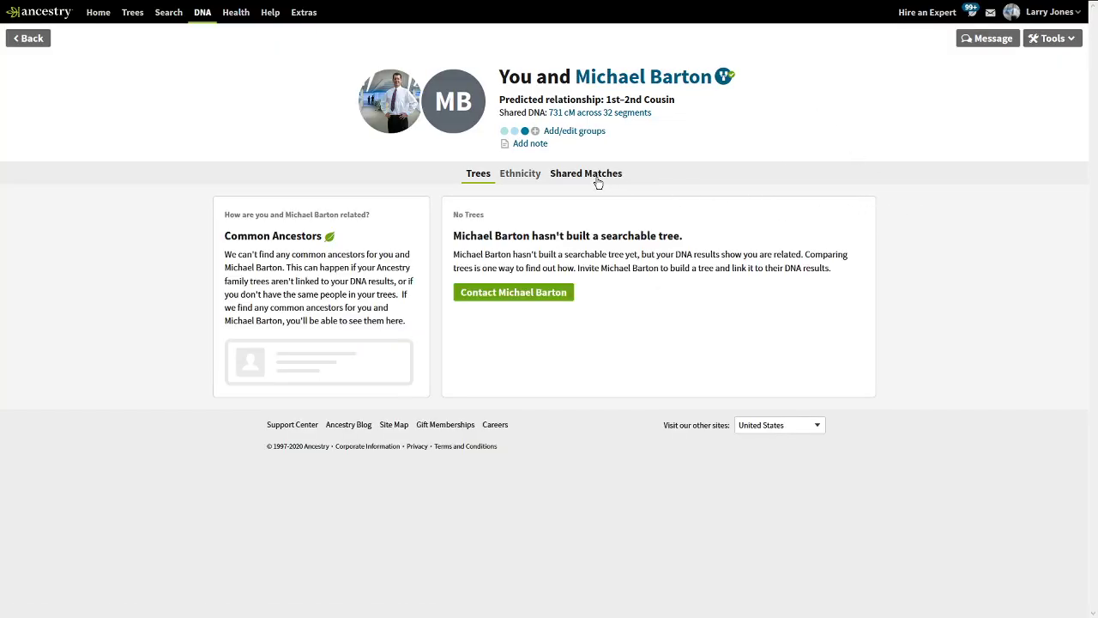
pyautogui.click(728, 80)
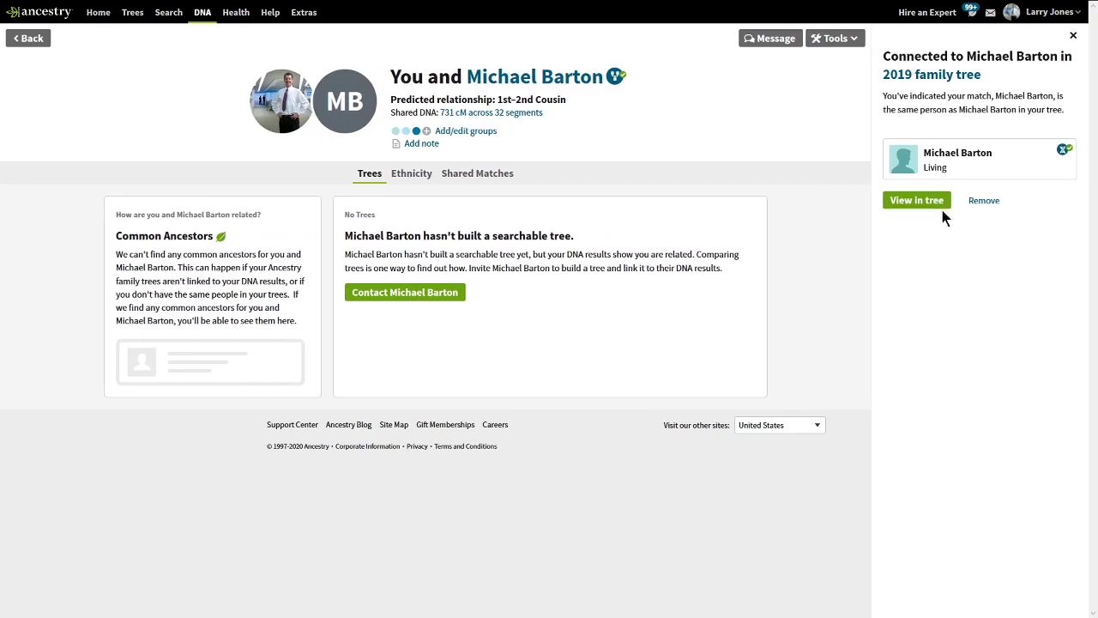
pyautogui.click(986, 199)
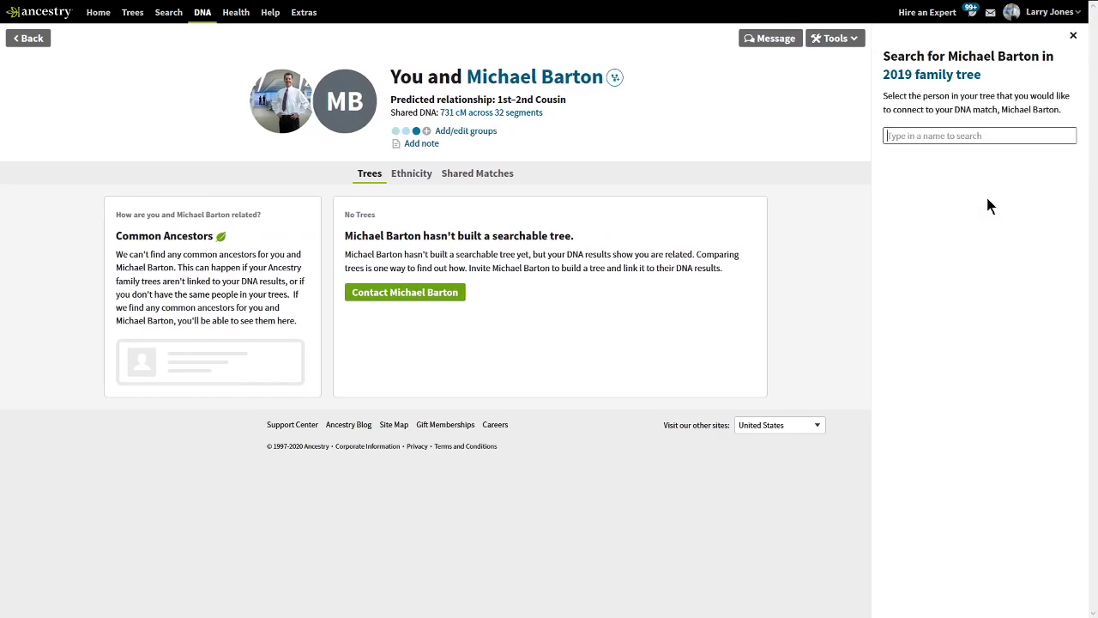
# Go back to the DNA Matches list, where the 731 cM match now shows No Trees.
pyautogui.click(29, 38)
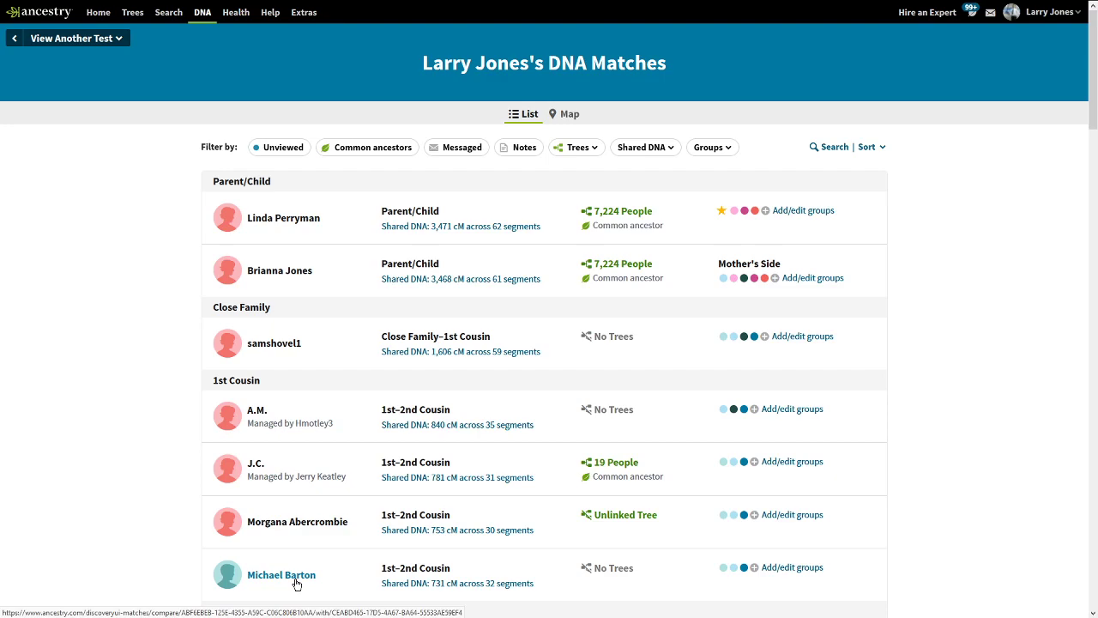
pyautogui.click(282, 575)
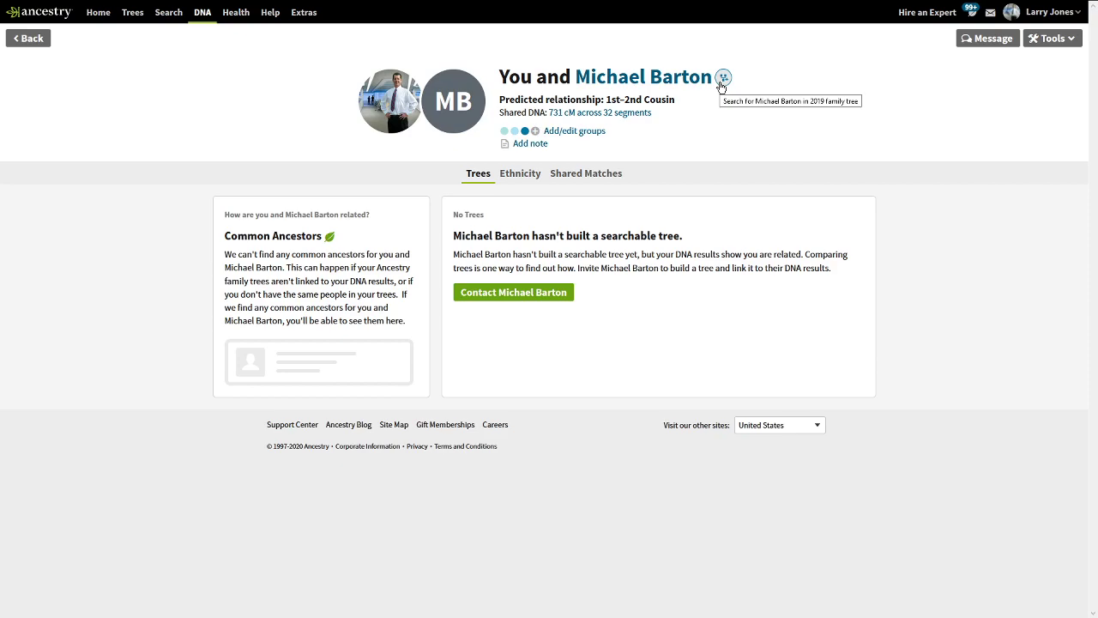
pyautogui.click(722, 79)
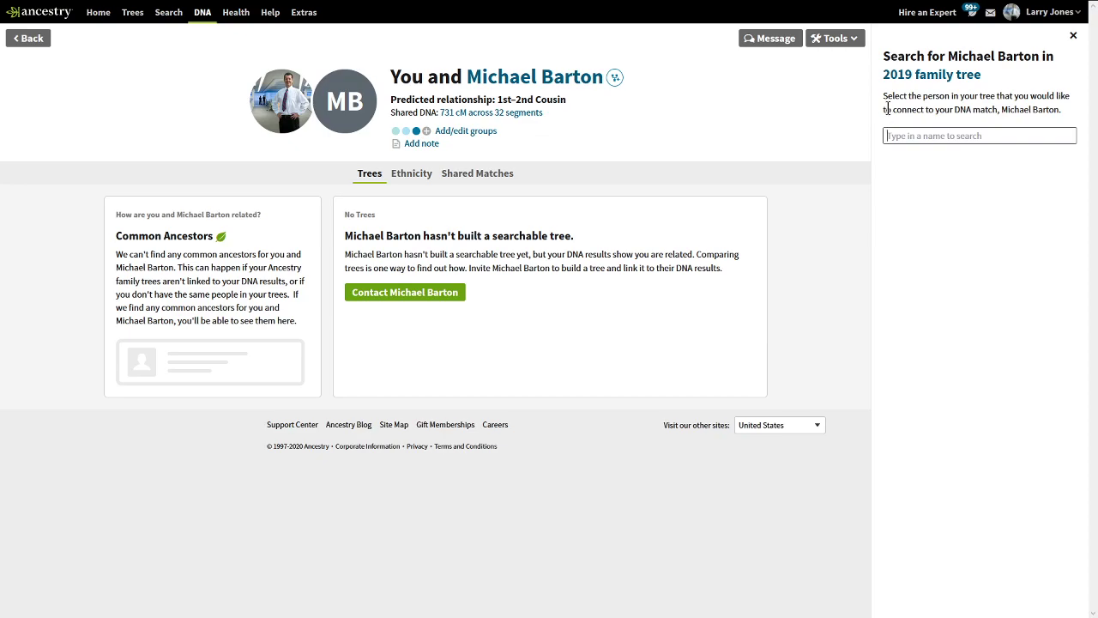
pyautogui.moveTo(947, 57); pyautogui.dragTo(1041, 57)
pyautogui.hotkey('ctrl', 'c')
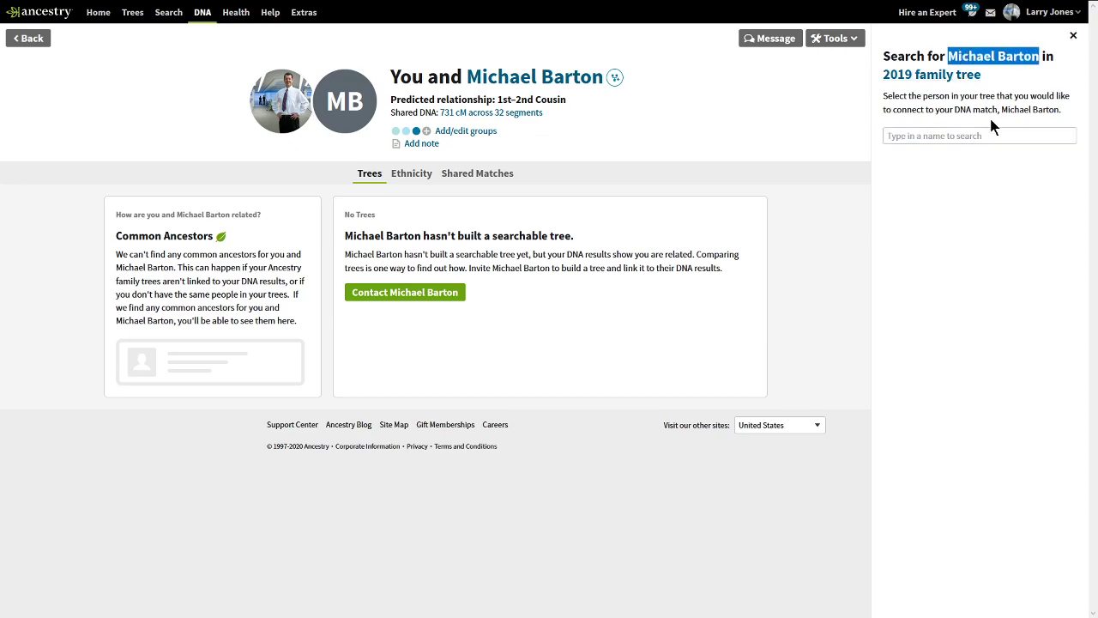
pyautogui.click(971, 135)
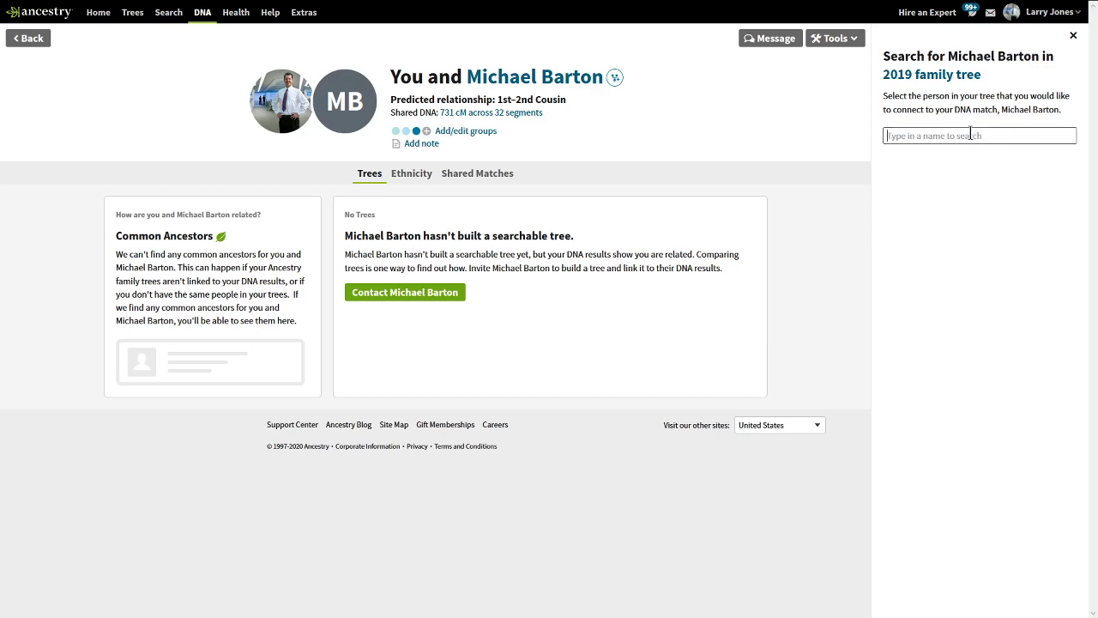
pyautogui.hotkey('ctrl', 'v')
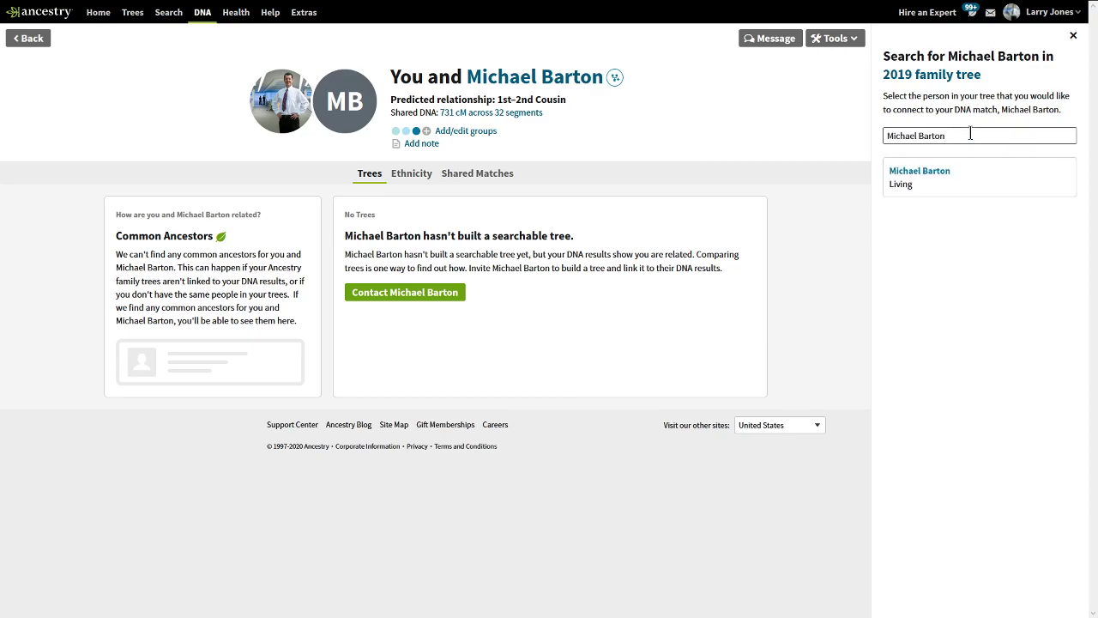
pyautogui.moveTo(971, 135); pyautogui.dragTo(758, 133)
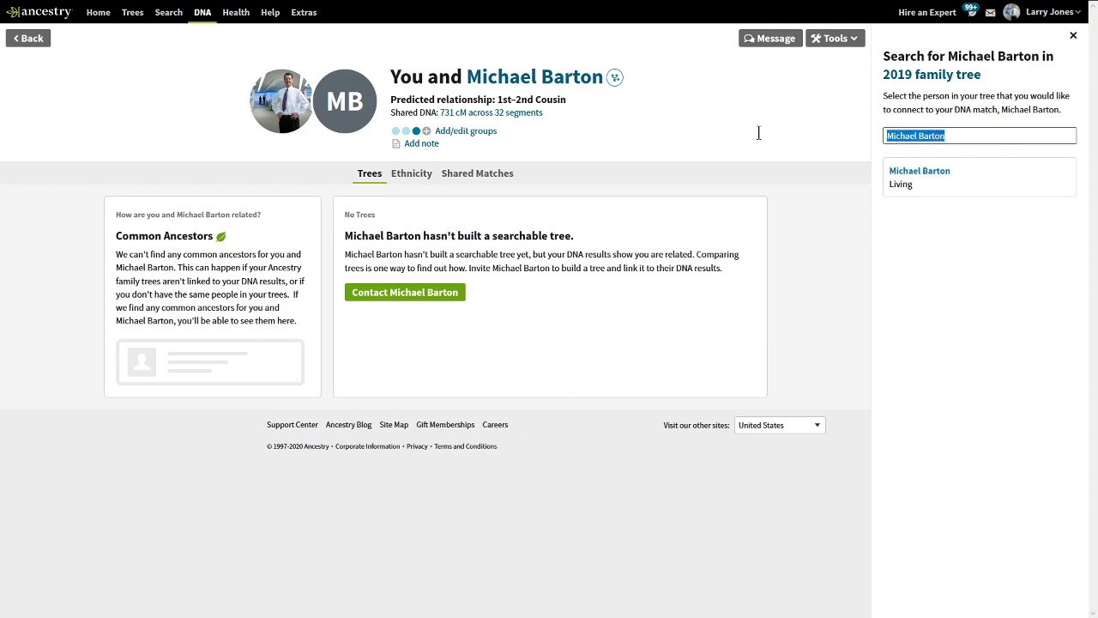
pyautogui.press('BackSpace')
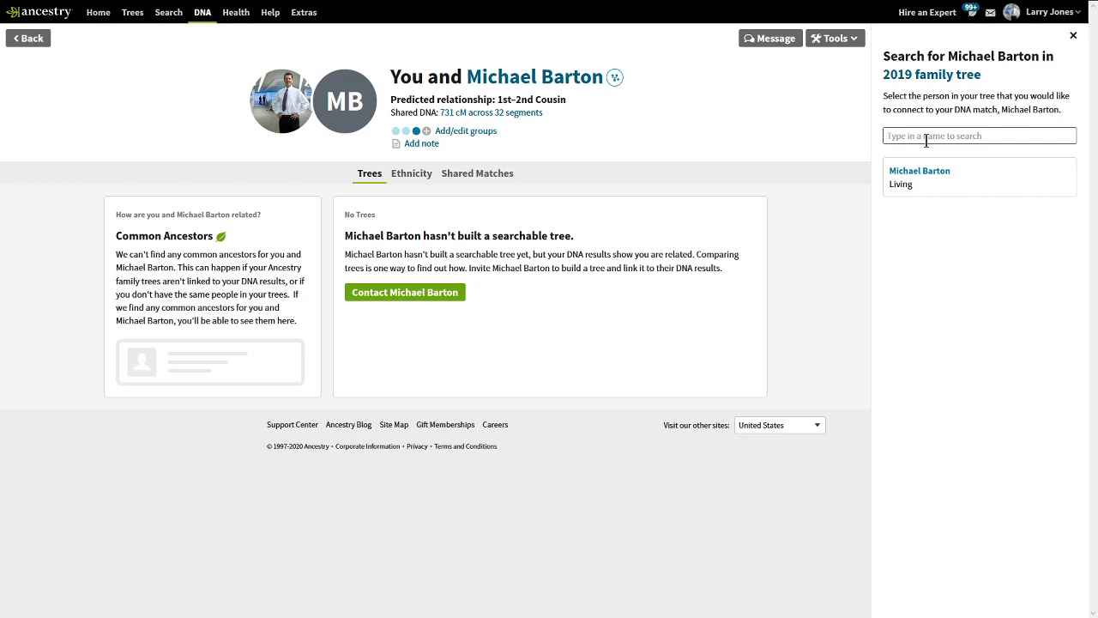
pyautogui.click(924, 175)
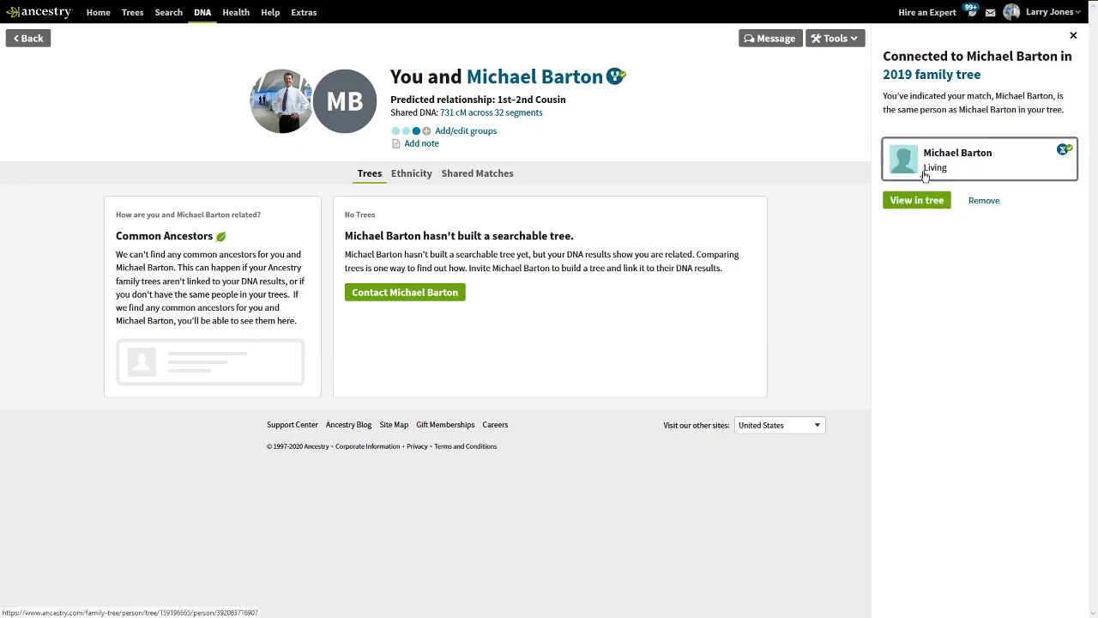
pyautogui.click(917, 200)
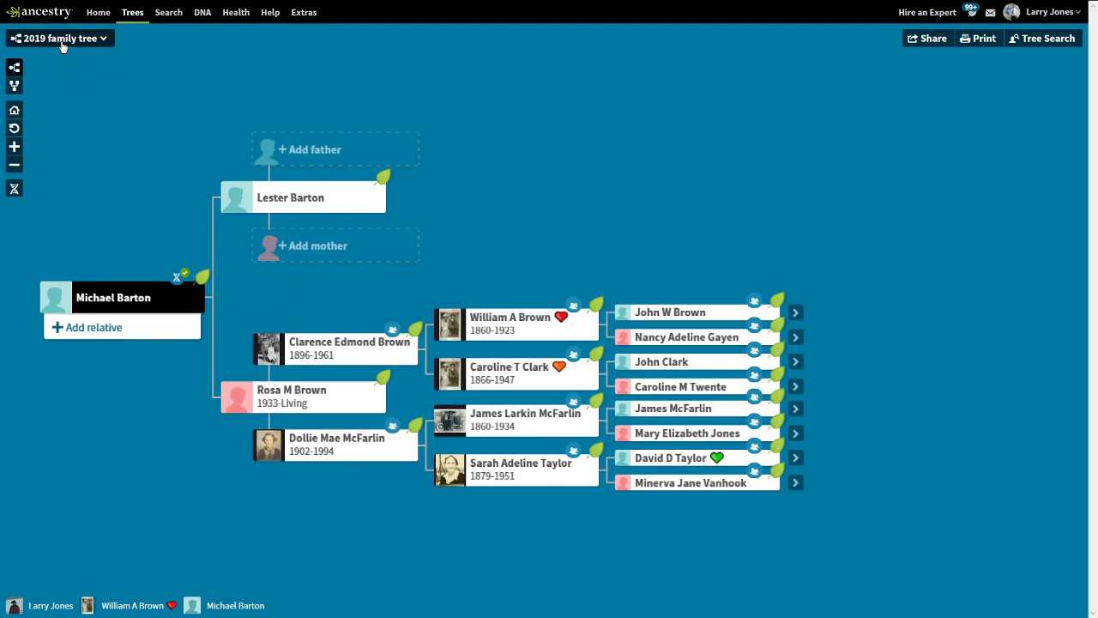
pyautogui.click(13, 110)
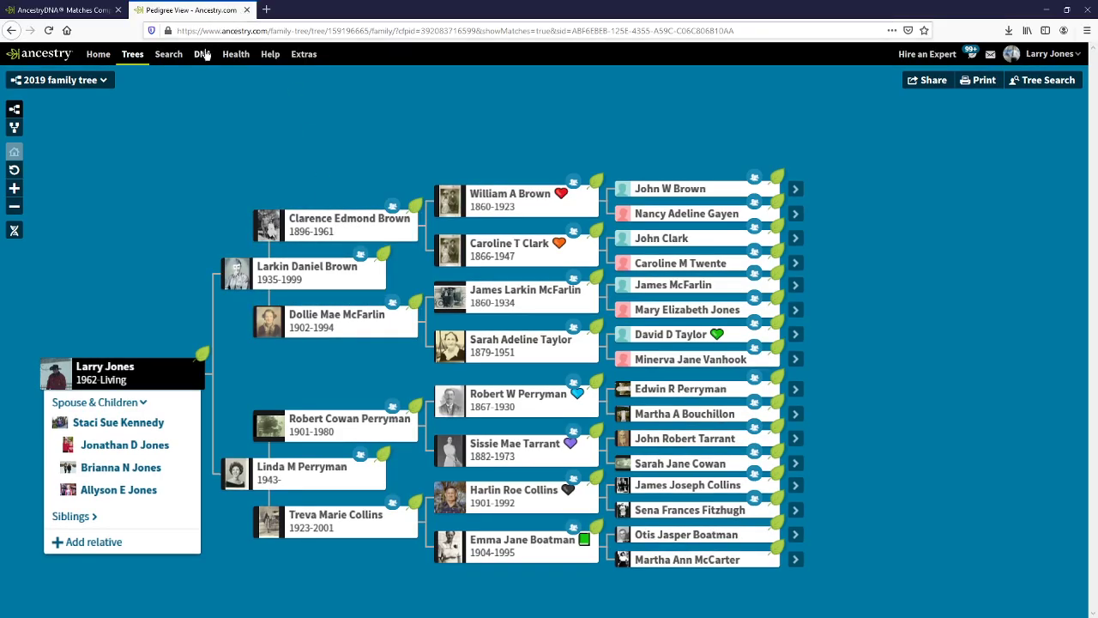
pyautogui.click(203, 12)
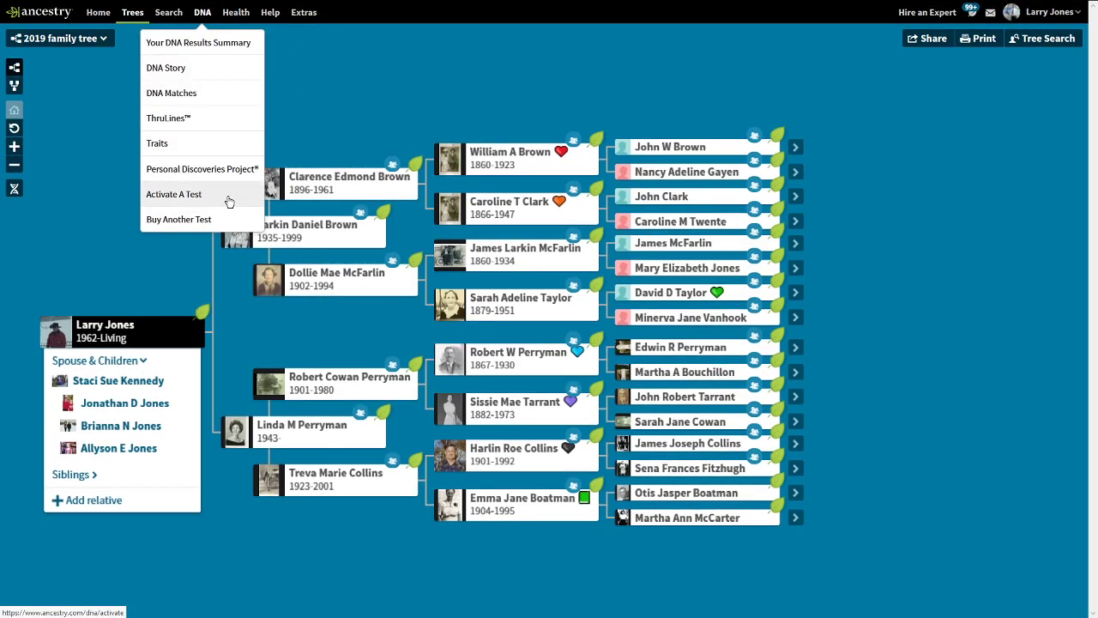
pyautogui.click(209, 100)
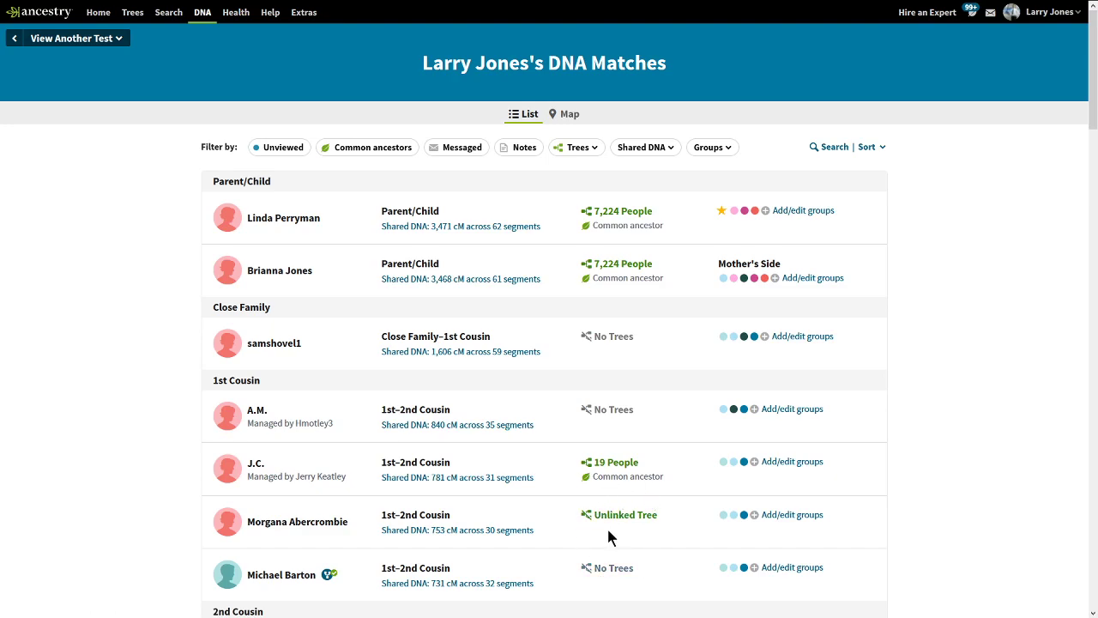
pyautogui.moveTo(647, 575)
pyautogui.mouseDown()
pyautogui.moveTo(573, 577)
pyautogui.moveTo(645, 571)
pyautogui.mouseUp()
pyautogui.moveTo(674, 520); pyautogui.dragTo(571, 511)
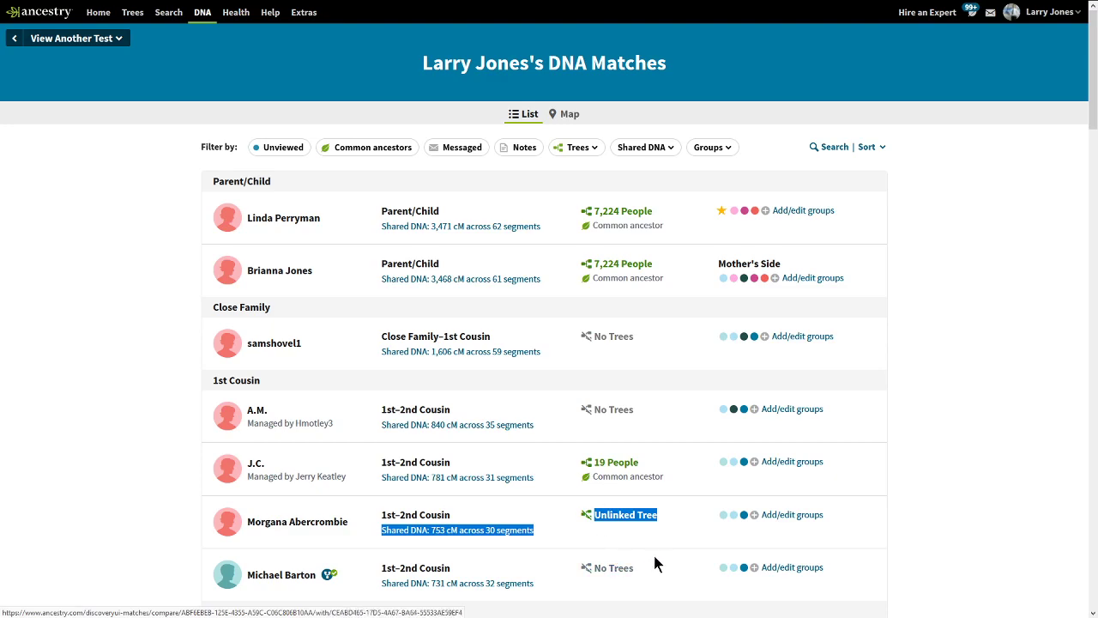
# Scroll the DNA Matches list up to the 1st Cousin section and open J.C.'s match page.
pyautogui.click(189, 521)
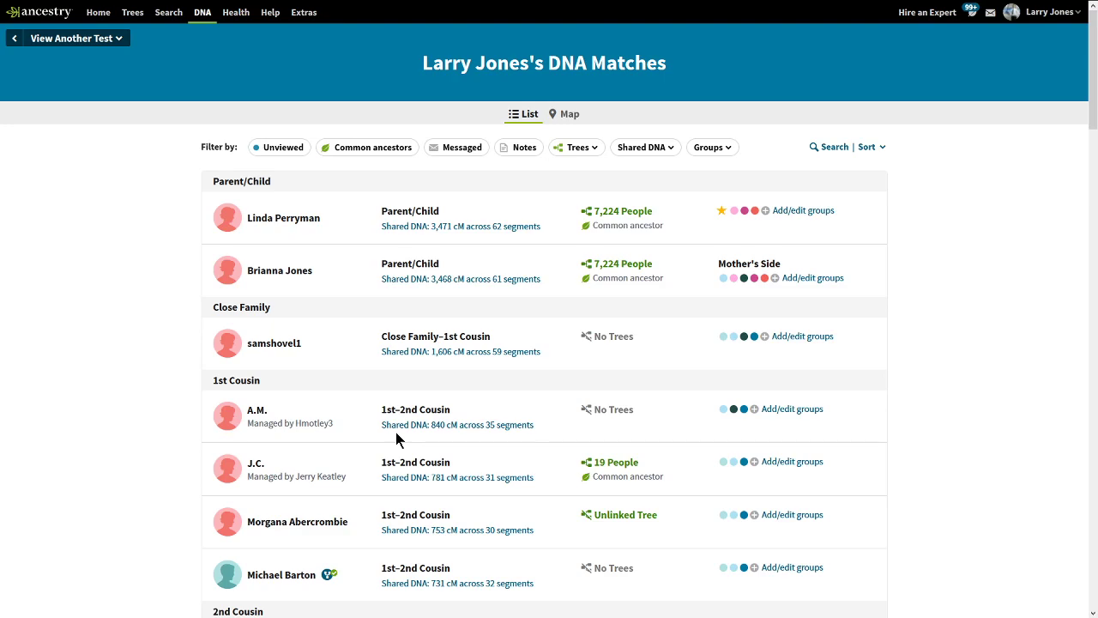
pyautogui.doubleClick(645, 413)
pyautogui.doubleClick(647, 343)
pyautogui.click(673, 349)
pyautogui.moveTo(1094, 118); pyautogui.dragTo(1078, 229)
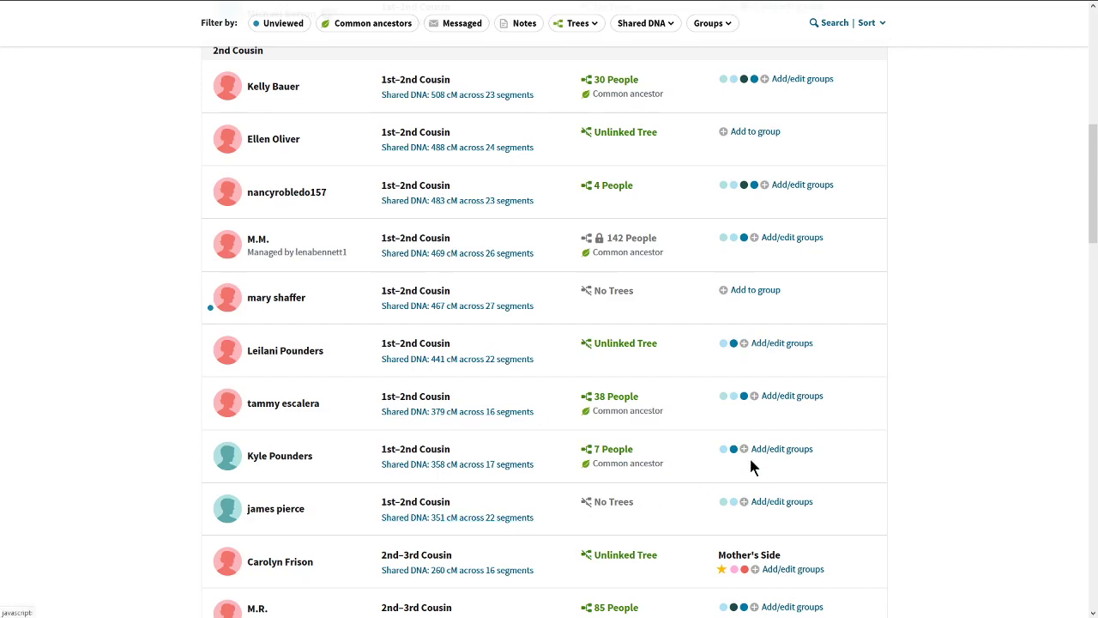
pyautogui.moveTo(1095, 221); pyautogui.dragTo(1090, 305)
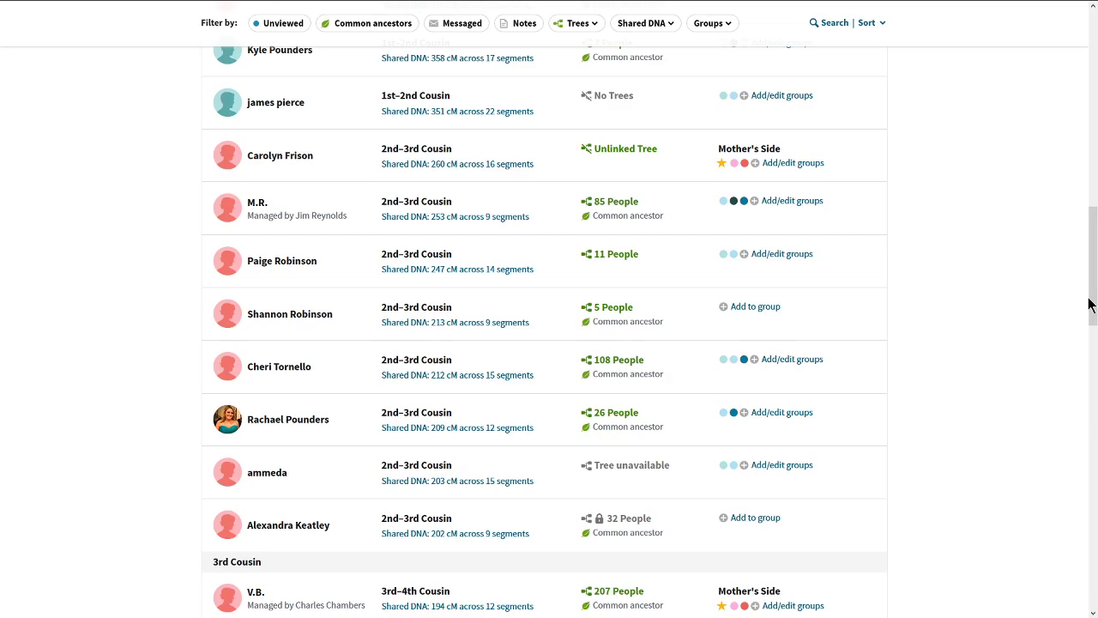
pyautogui.moveTo(1089, 305); pyautogui.dragTo(1083, 145)
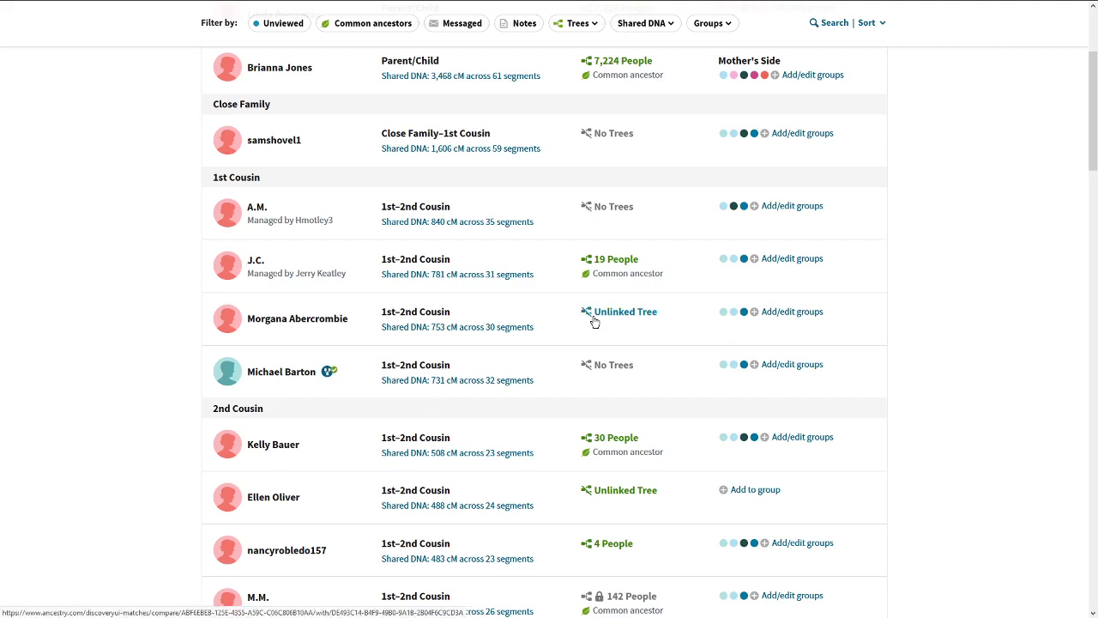
pyautogui.click(255, 261)
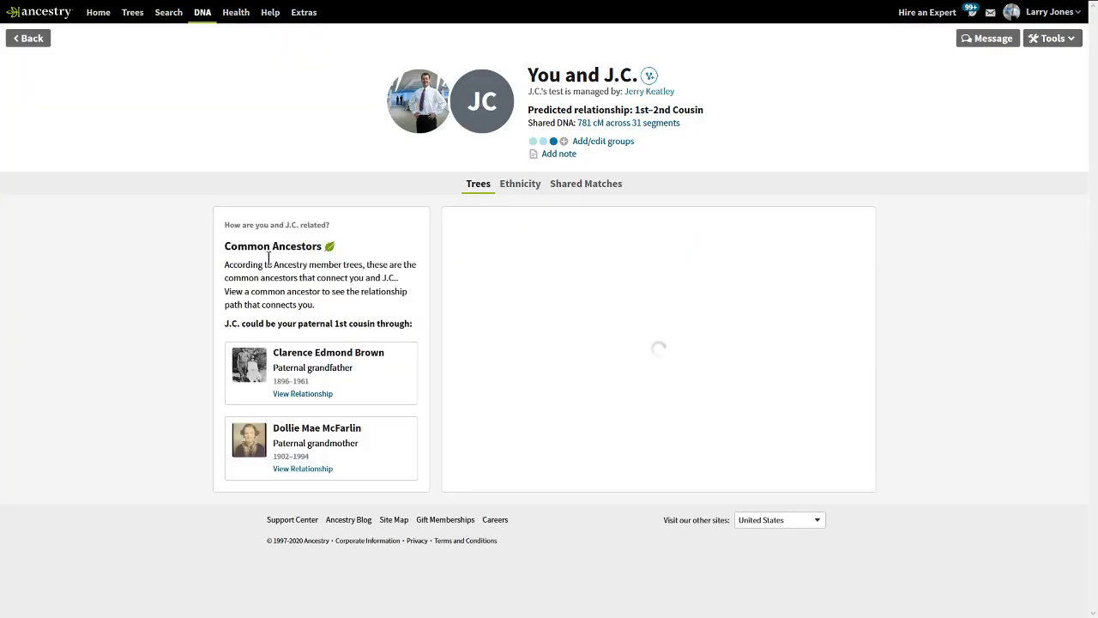
# Search the 2019 family tree for J.C., then change the search to 'keatley'.
pyautogui.click(650, 77)
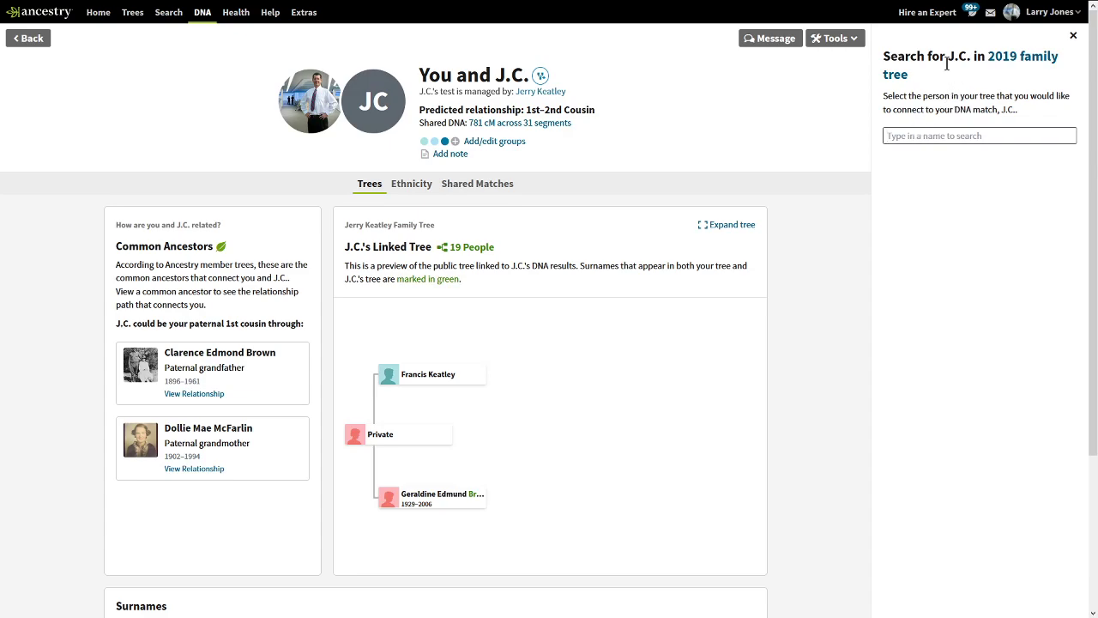
pyautogui.moveTo(947, 56); pyautogui.dragTo(974, 55)
pyautogui.hotkey('ctrl', 'c')
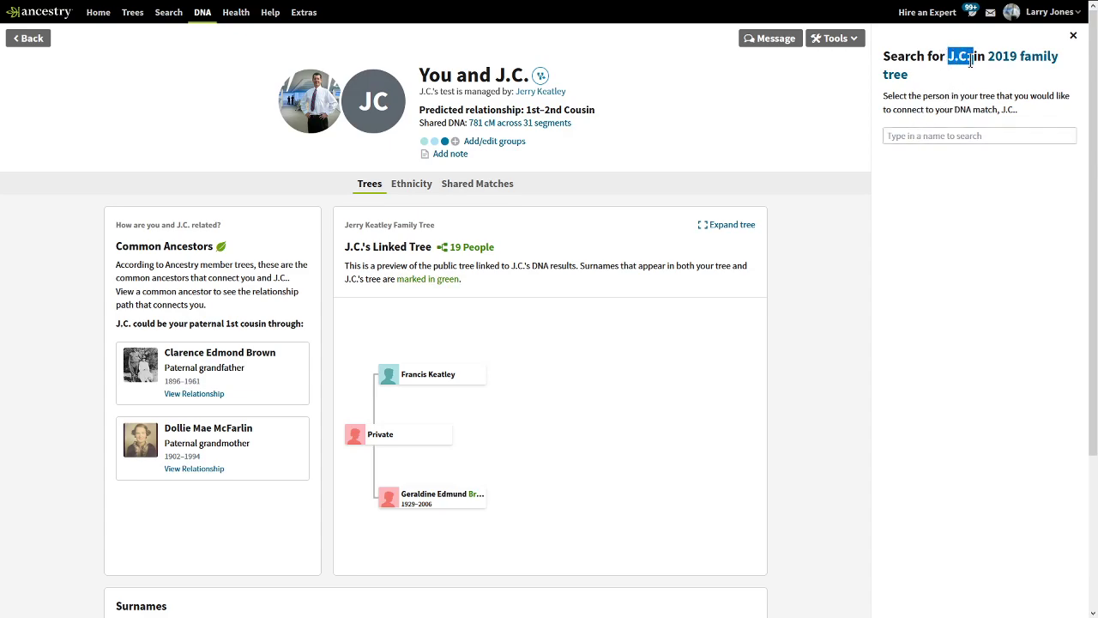
pyautogui.click(943, 138)
pyautogui.hotkey('ctrl', 'v')
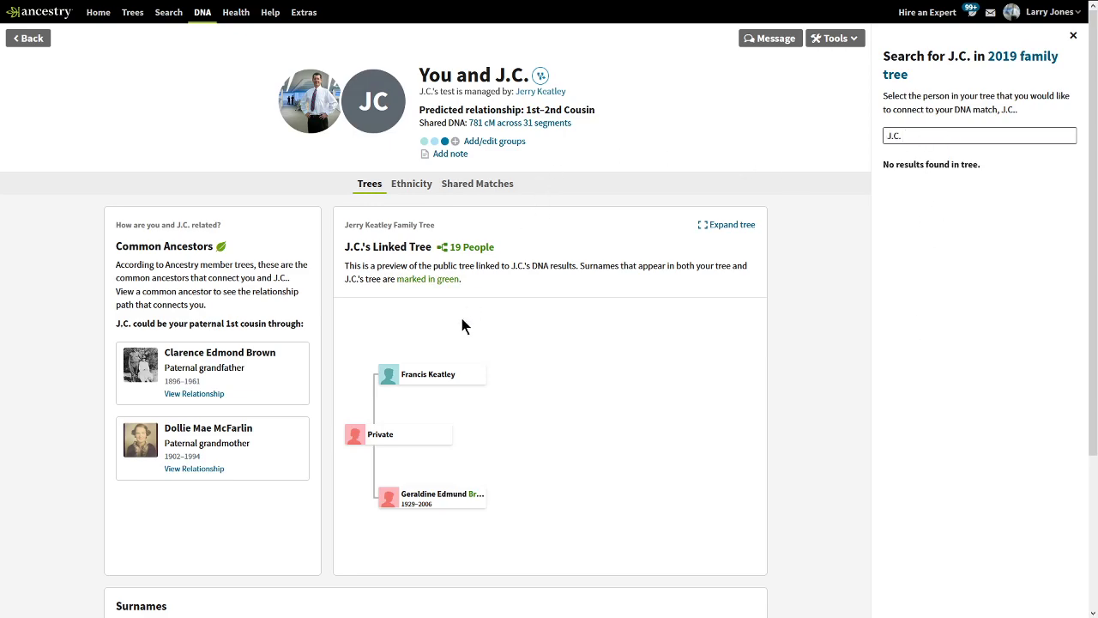
pyautogui.moveTo(945, 129); pyautogui.dragTo(802, 136)
pyautogui.write('keatley')
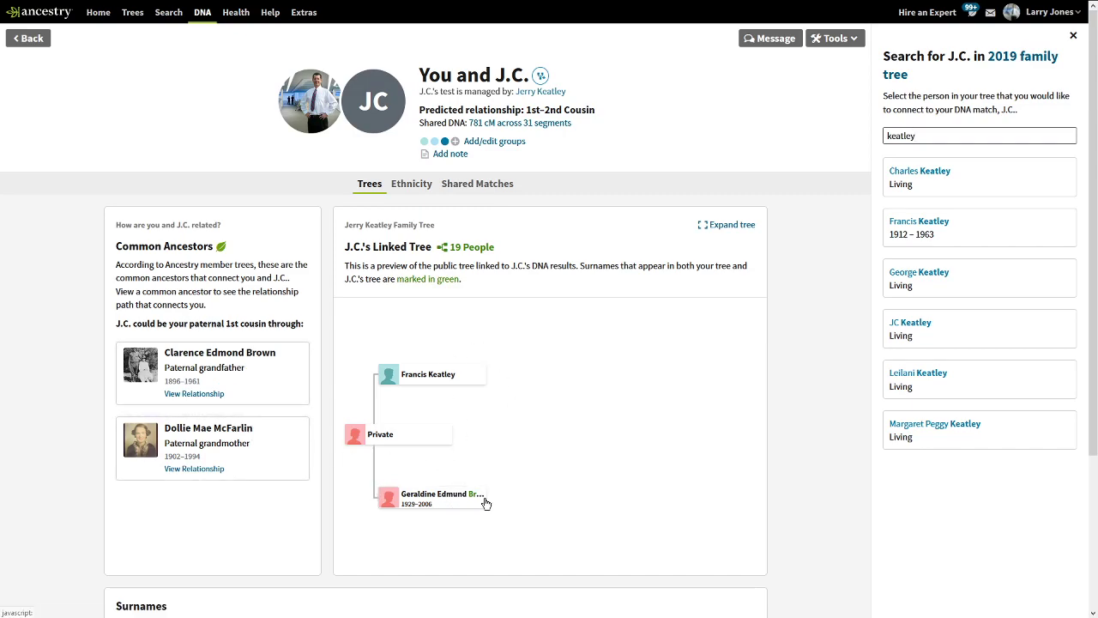
pyautogui.click(477, 500)
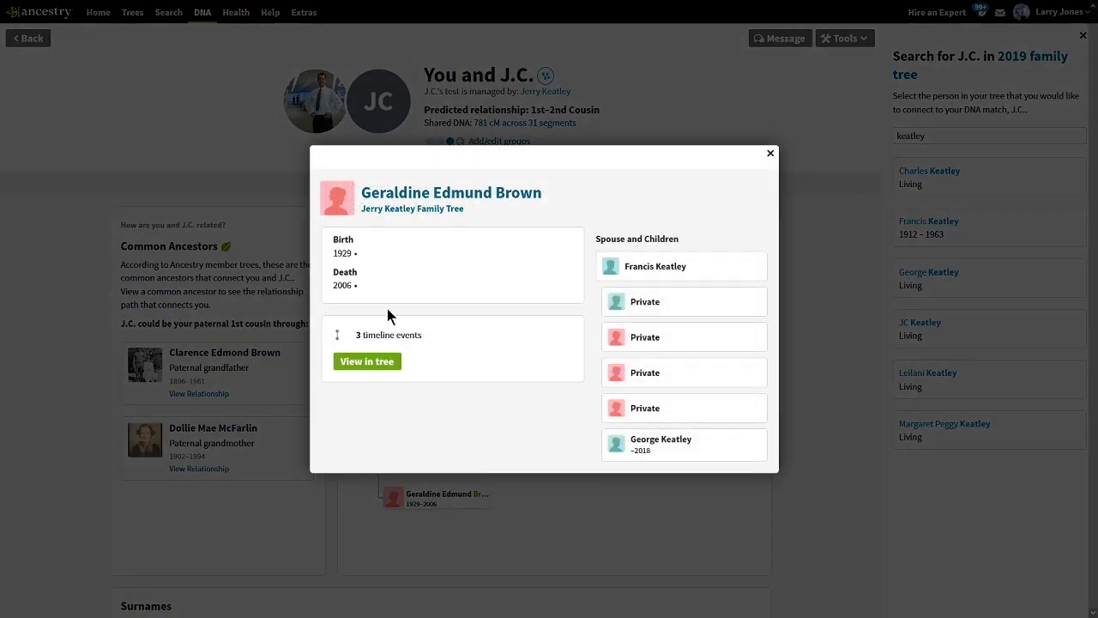
pyautogui.click(771, 154)
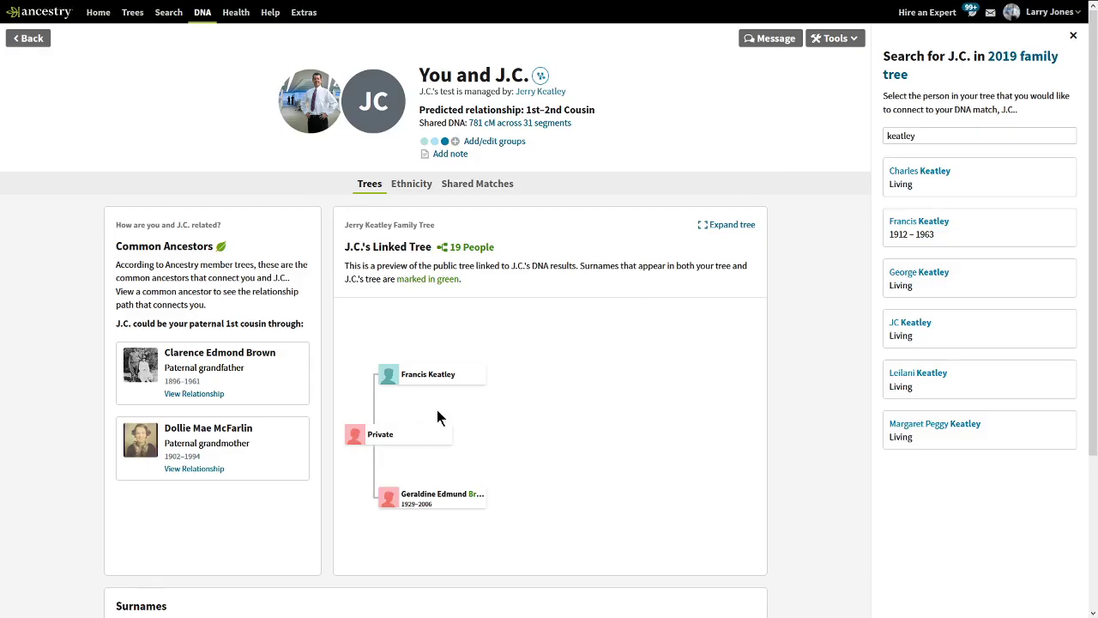
pyautogui.click(928, 332)
pyautogui.click(922, 202)
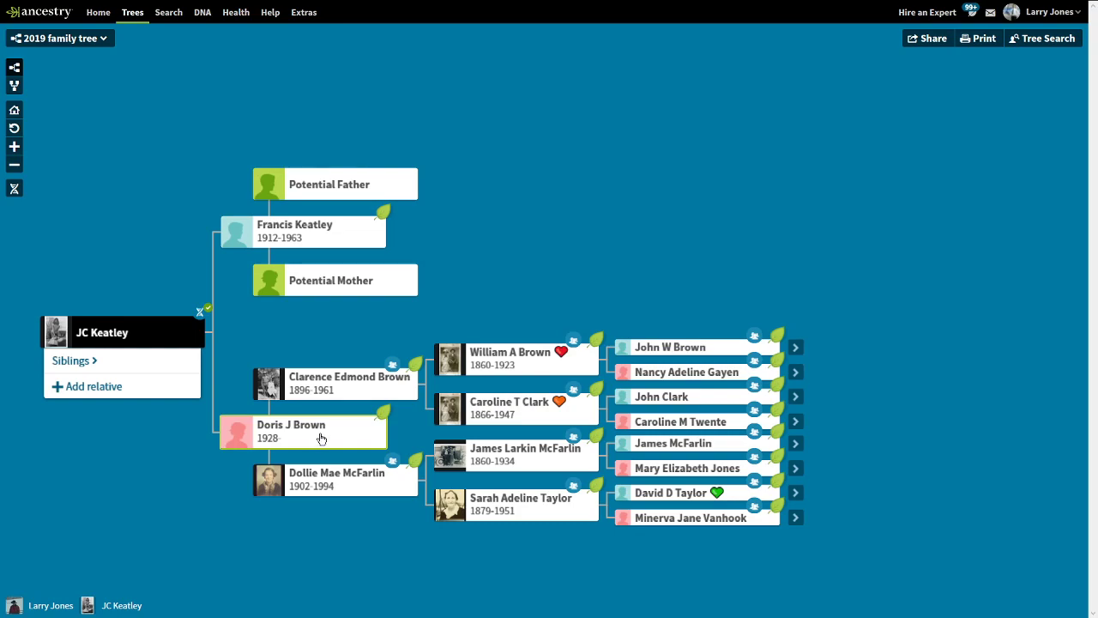
pyautogui.click(321, 439)
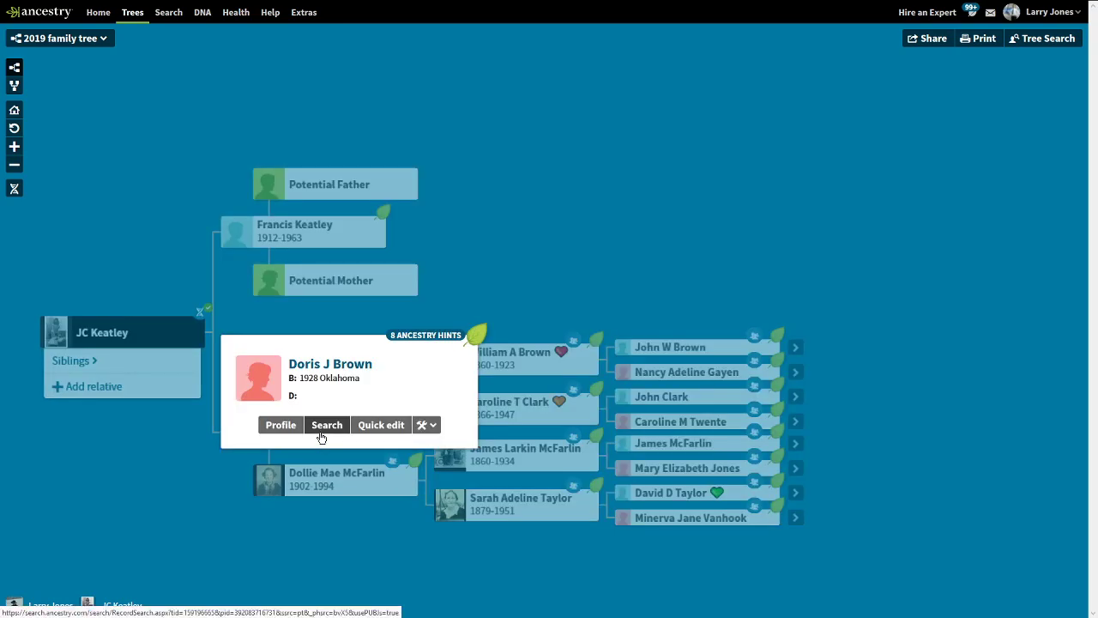
pyautogui.click(385, 429)
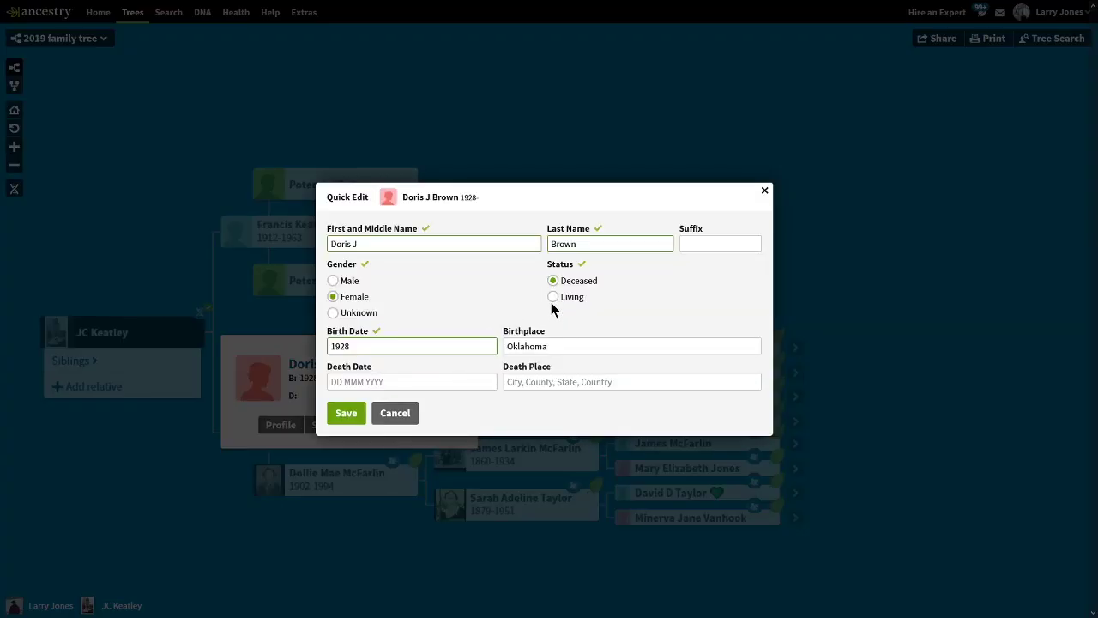
pyautogui.click(351, 412)
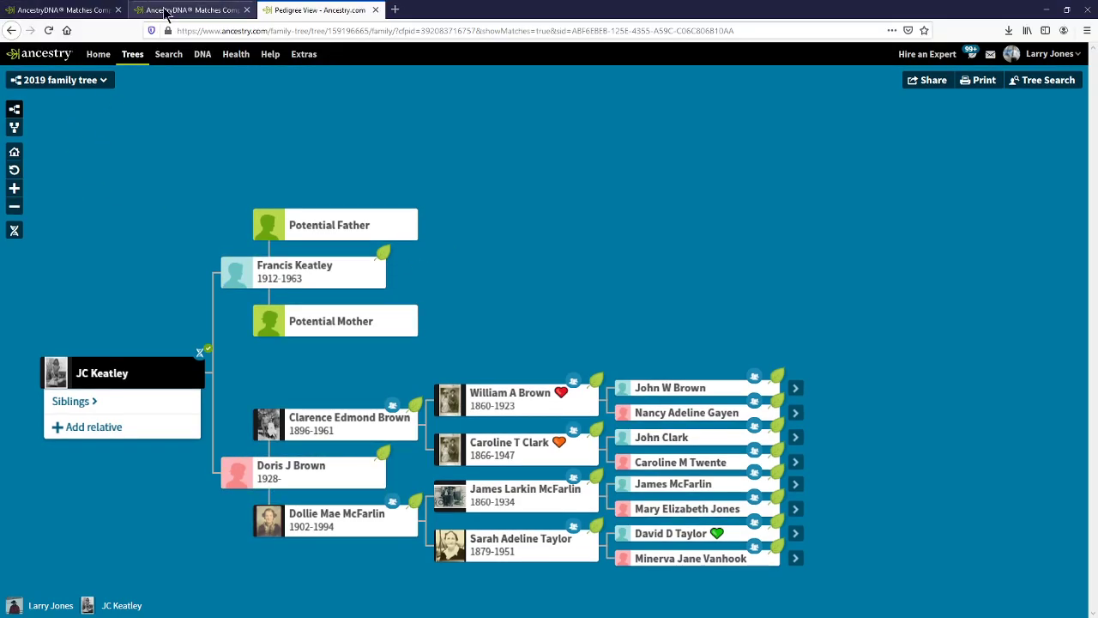
pyautogui.click(172, 10)
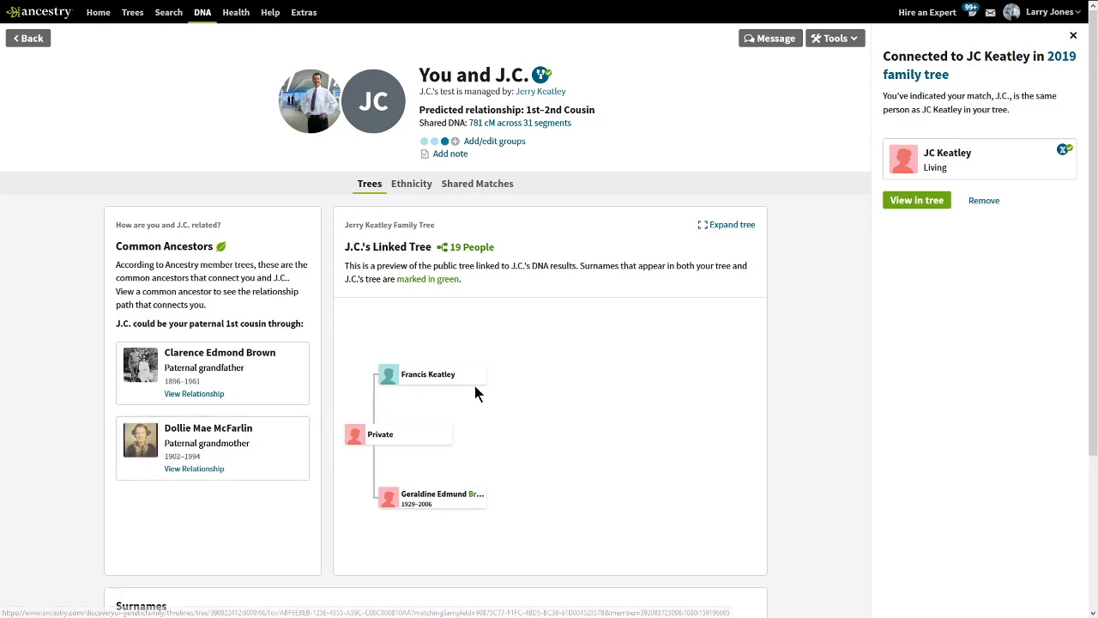
# Go back to DNA Matches, where J.C. now shows a 19-person tree and a common ancestor.
pyautogui.click(33, 37)
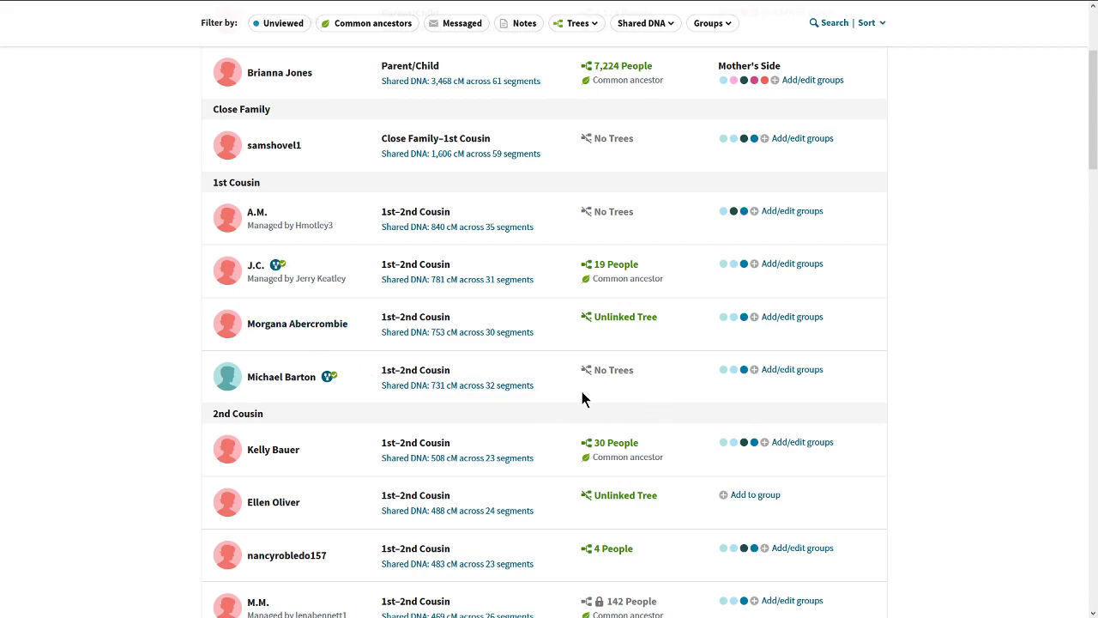
pyautogui.click(295, 380)
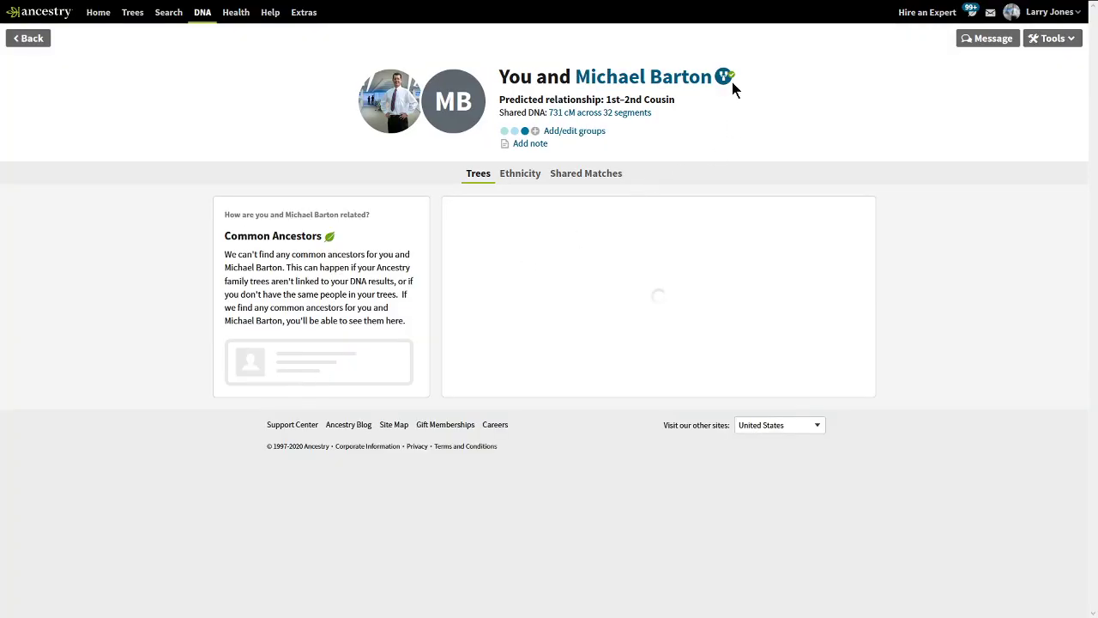
pyautogui.moveTo(726, 84)
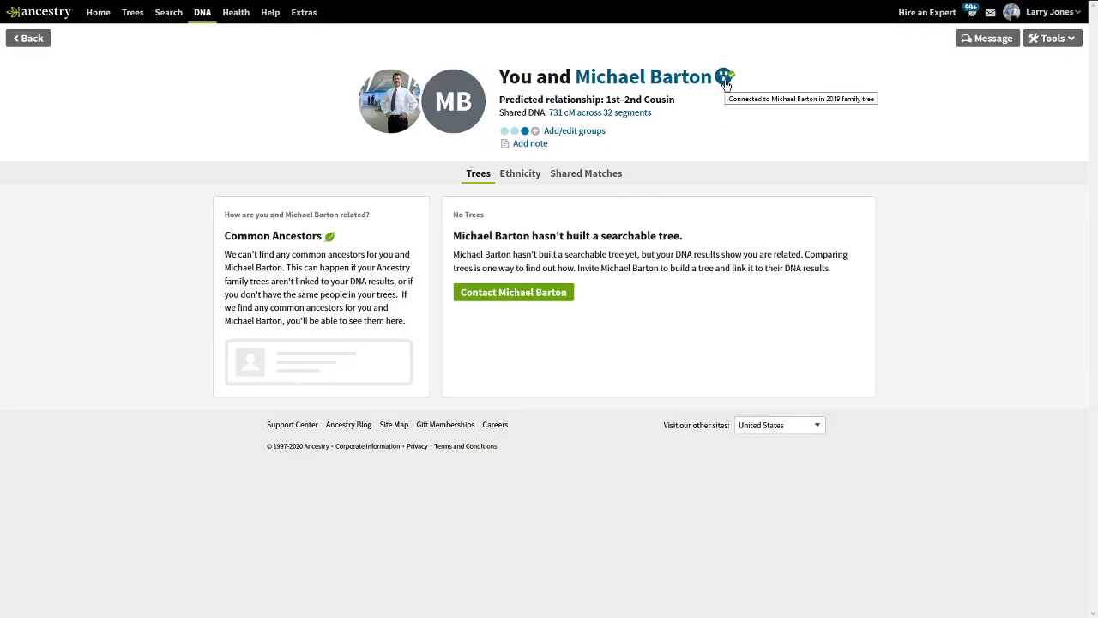
pyautogui.click(725, 82)
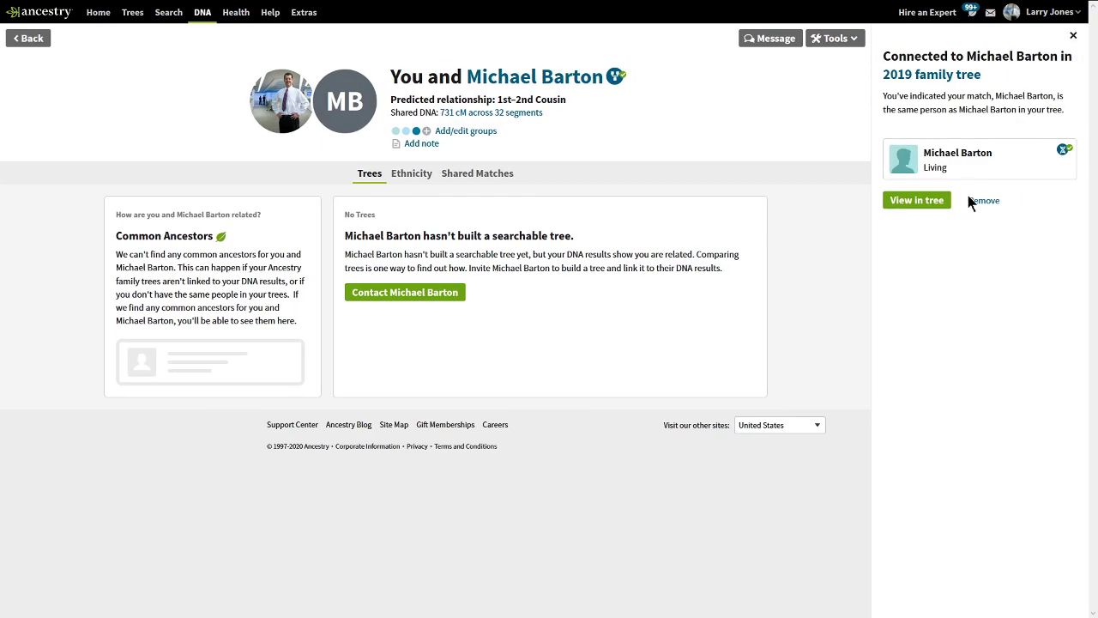
pyautogui.click(978, 202)
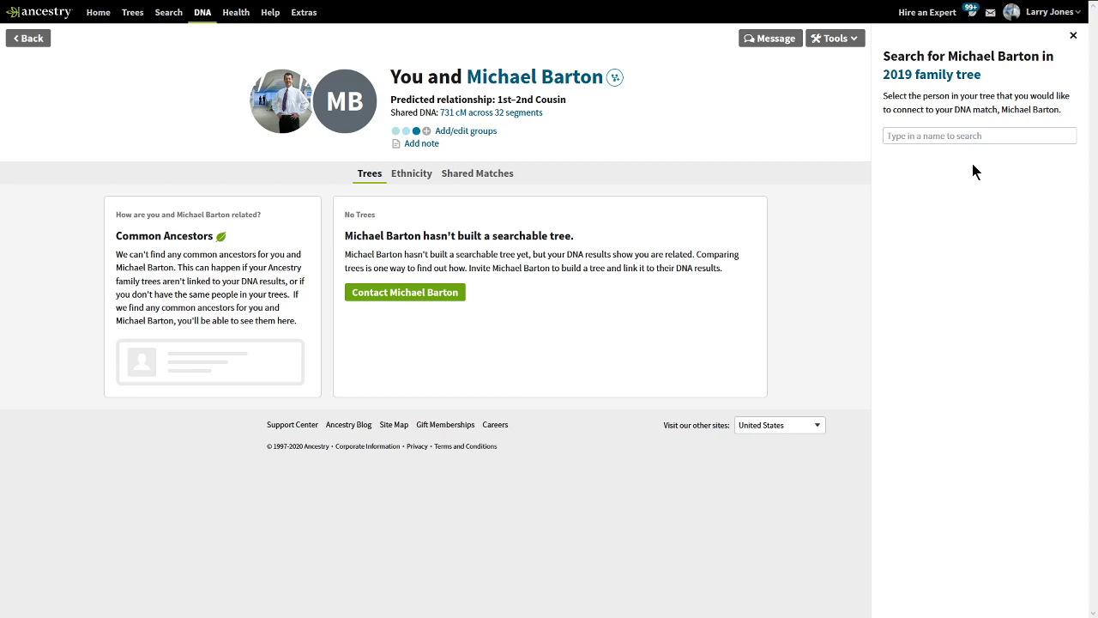
pyautogui.moveTo(949, 55); pyautogui.dragTo(1040, 55)
pyautogui.rightClick(1040, 56)
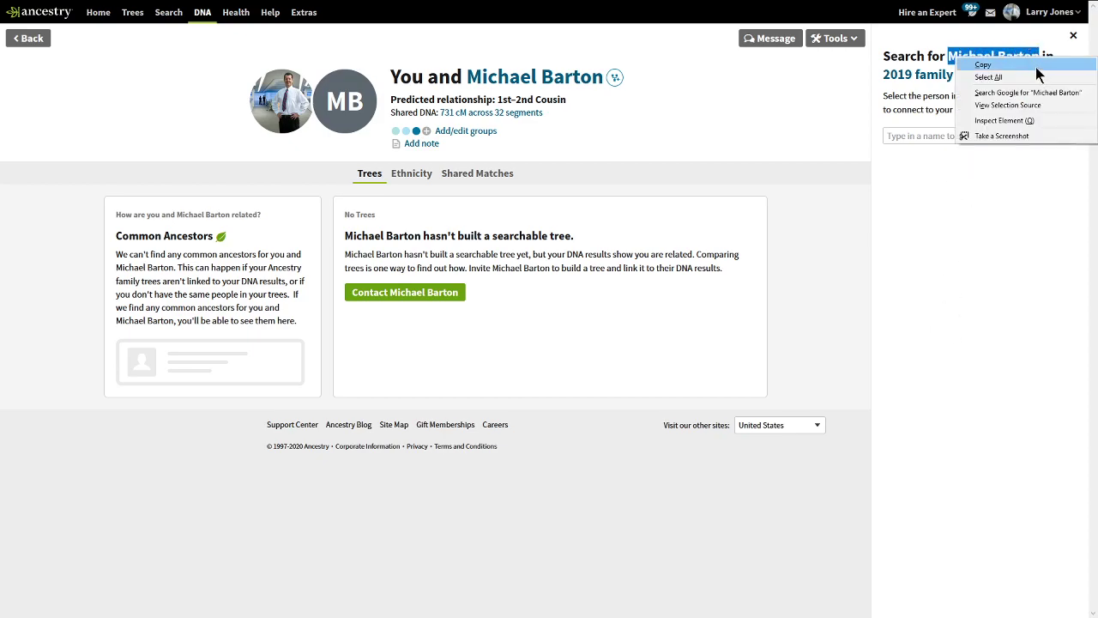
pyautogui.click(1037, 67)
pyautogui.click(939, 135)
pyautogui.hotkey('ctrl', 'v')
pyautogui.hotkey('ctrl', 'a')
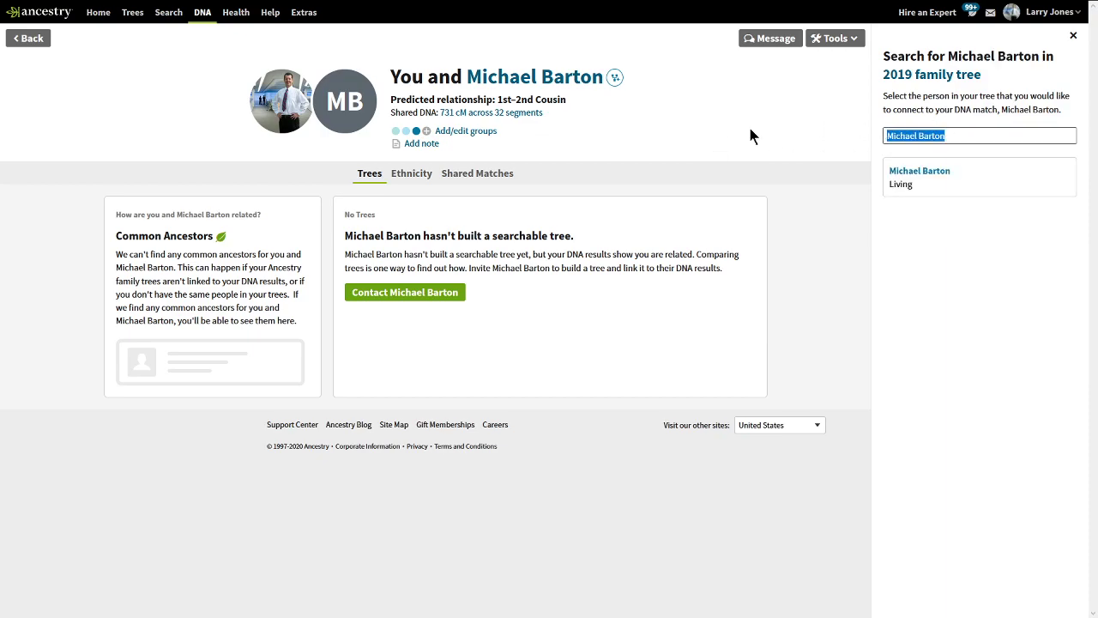
pyautogui.press('BackSpace')
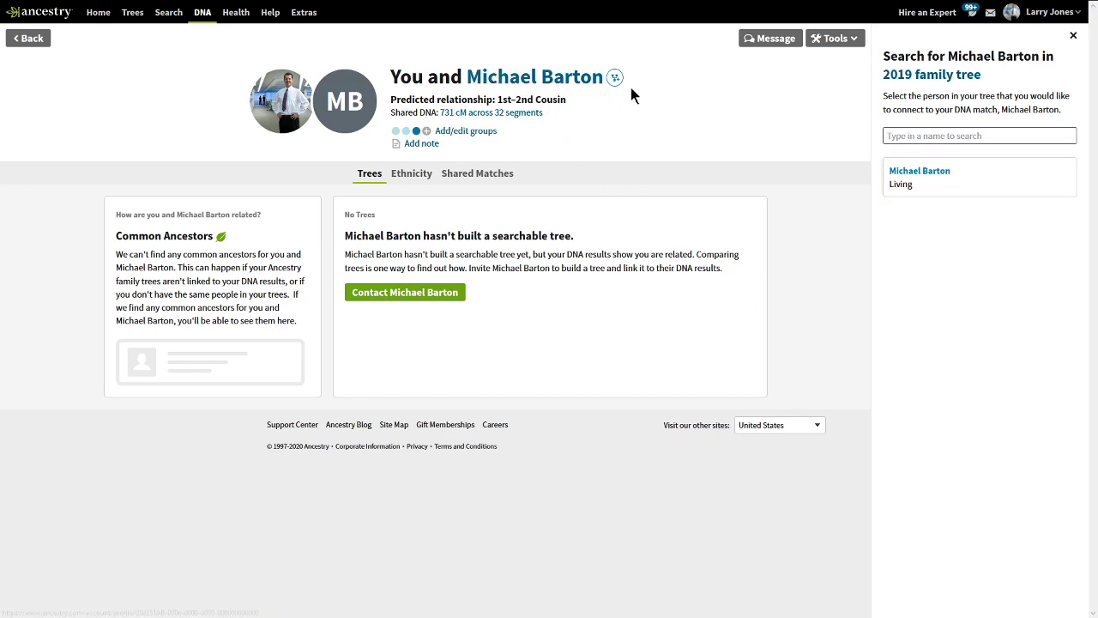
pyautogui.click(950, 190)
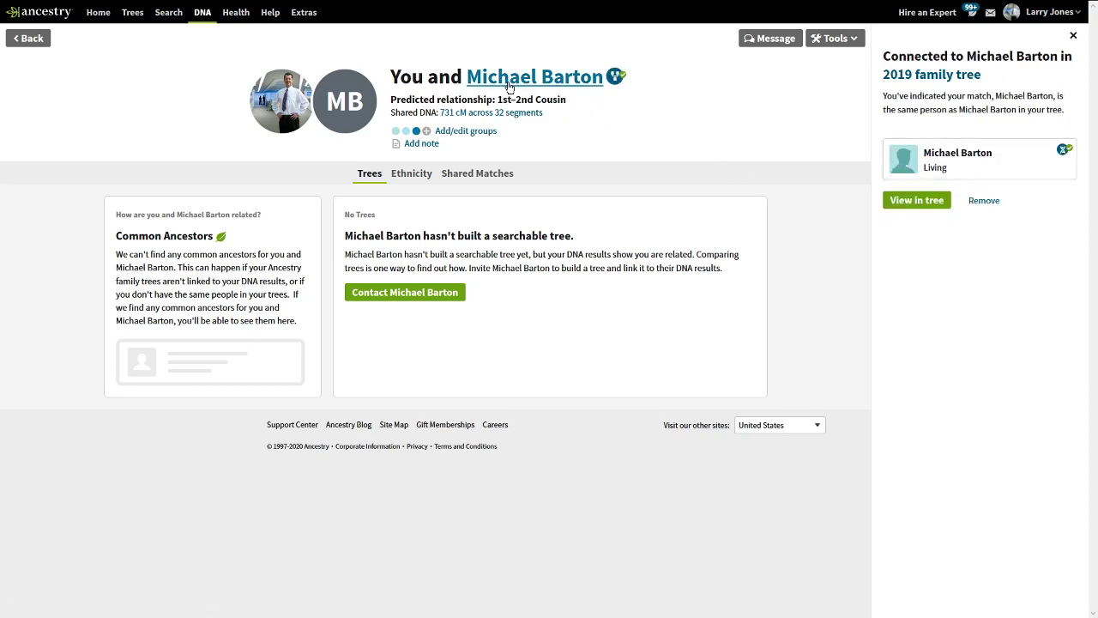
# Go back to the DNA Matches list and look over the Groups and Shared DNA filter options.
pyautogui.click(31, 39)
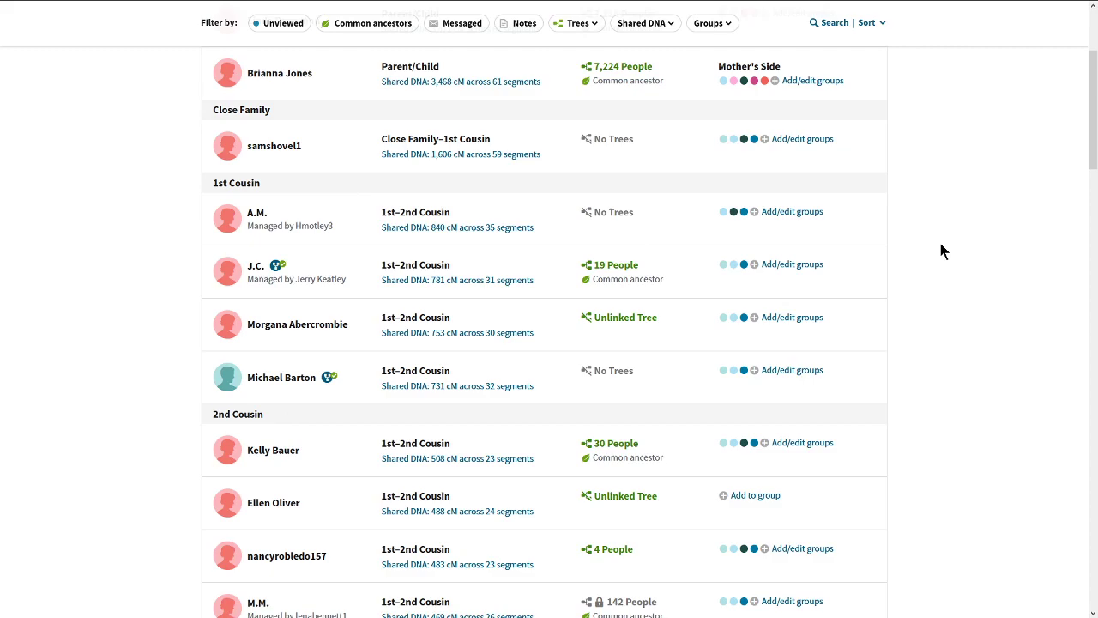
pyautogui.moveTo(1093, 159); pyautogui.dragTo(1093, 119)
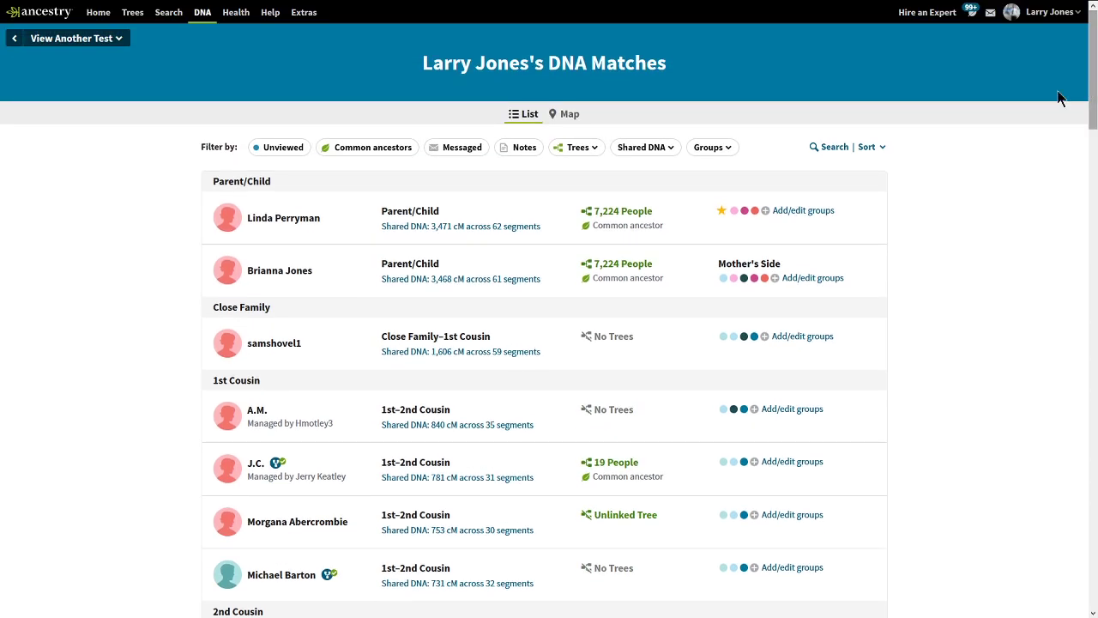
pyautogui.click(722, 149)
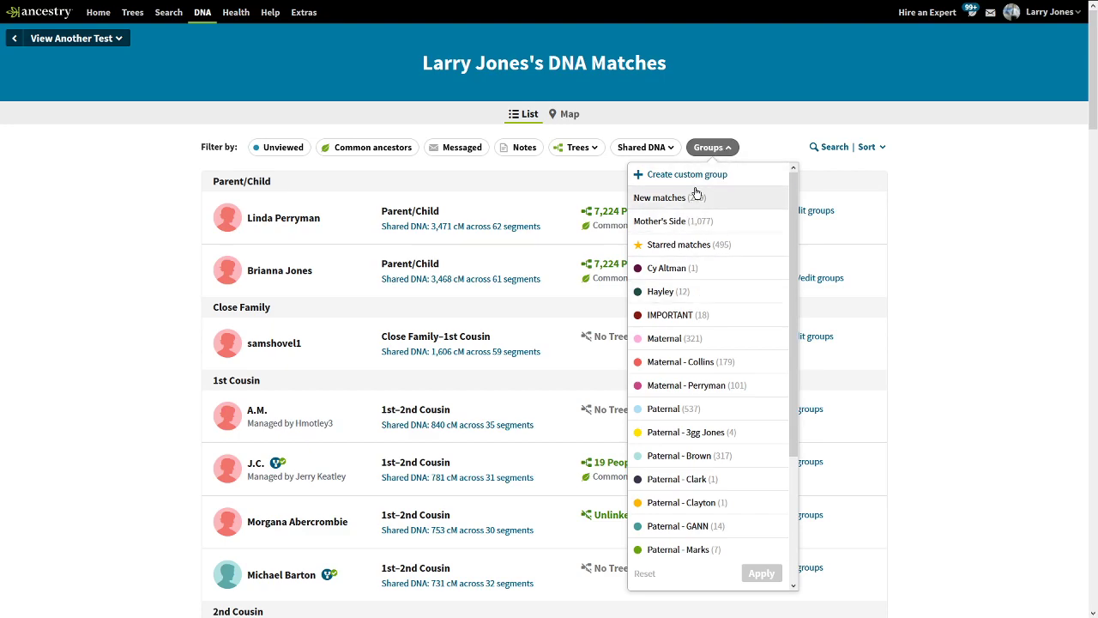
pyautogui.moveTo(789, 199); pyautogui.dragTo(777, 74)
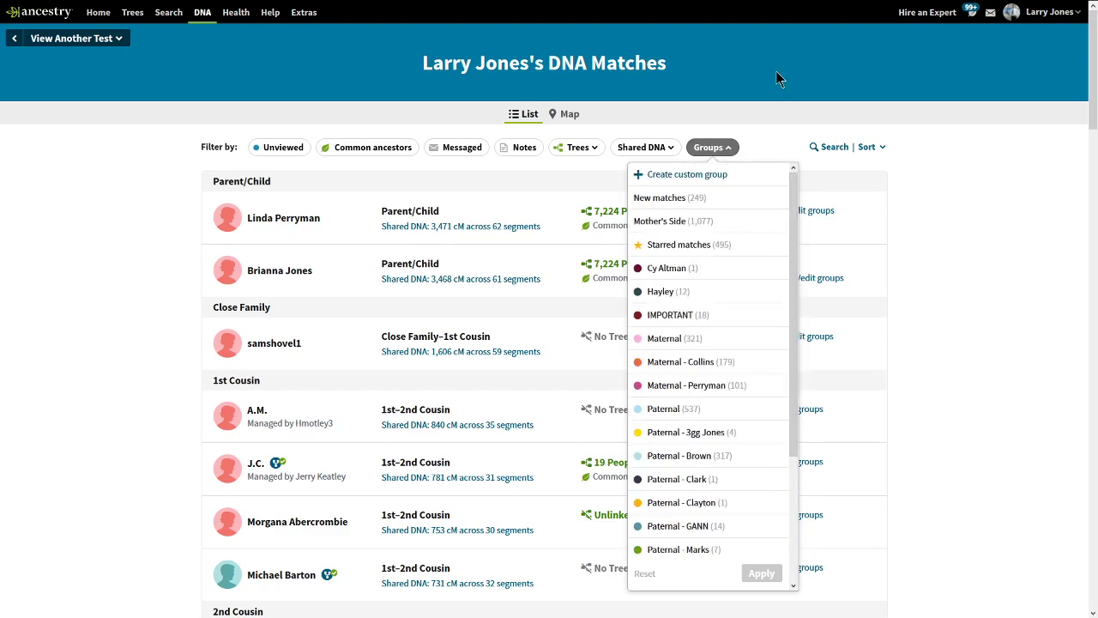
pyautogui.click(669, 149)
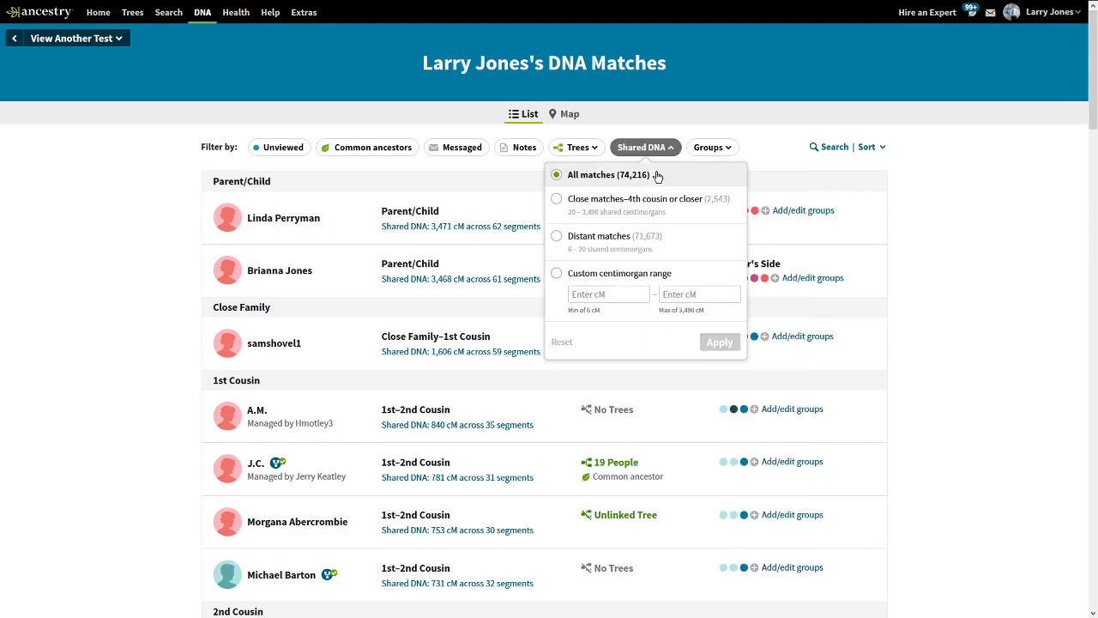
pyautogui.click(935, 178)
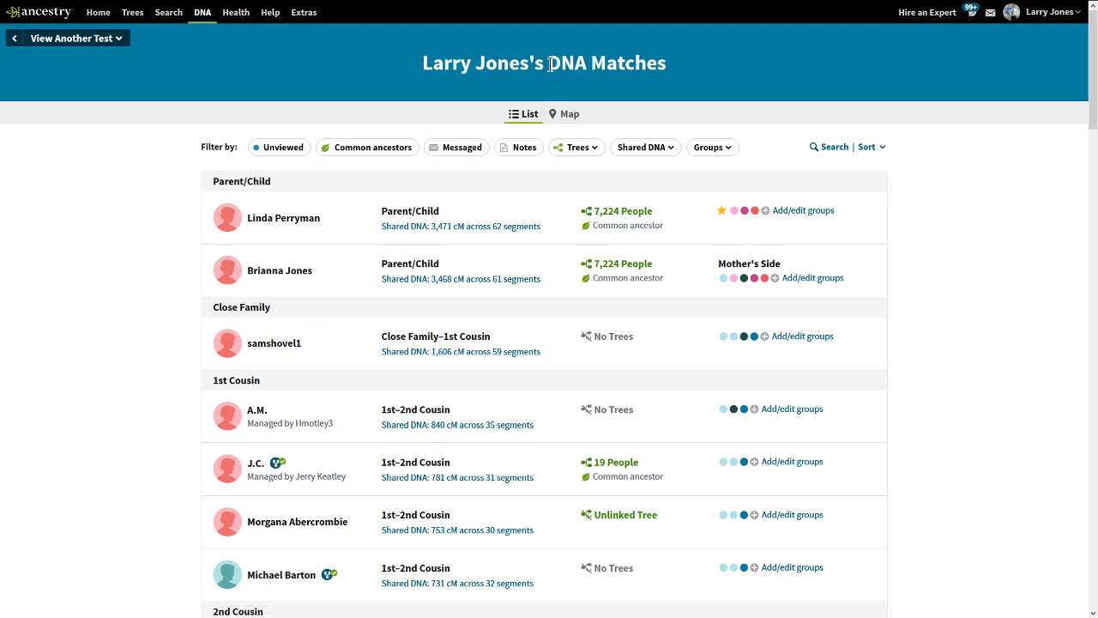
pyautogui.moveTo(550, 67); pyautogui.dragTo(643, 76)
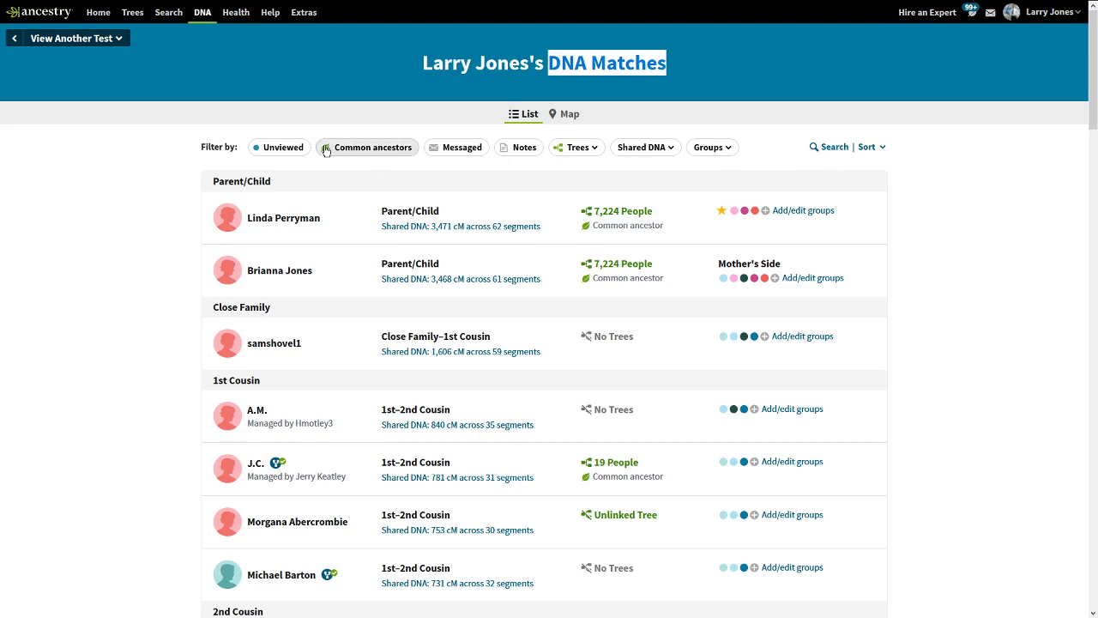
pyautogui.click(726, 150)
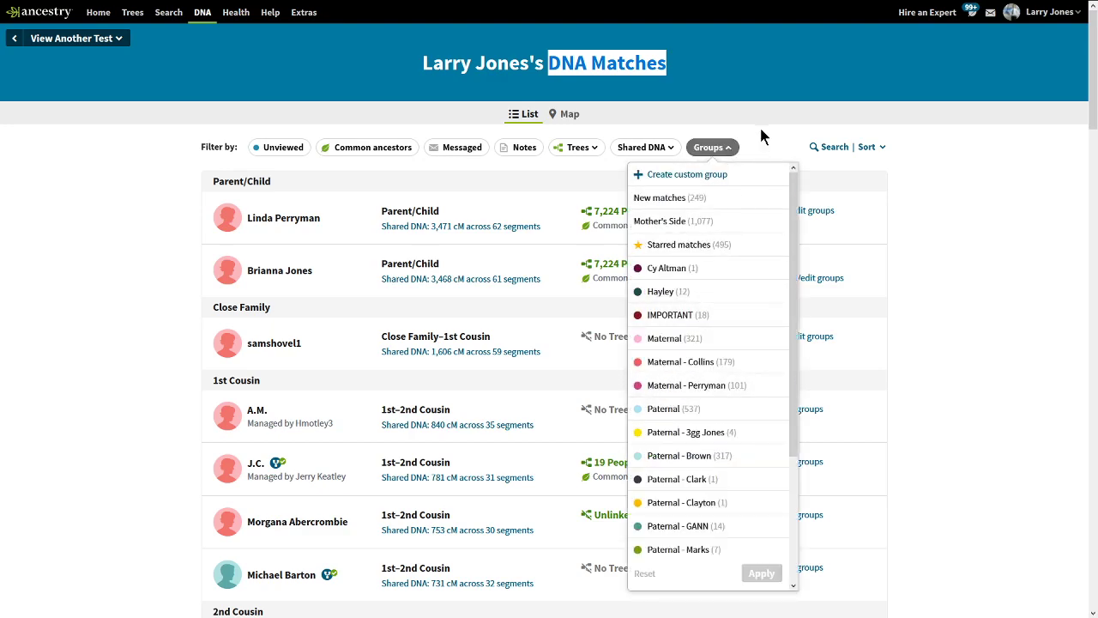
pyautogui.click(760, 133)
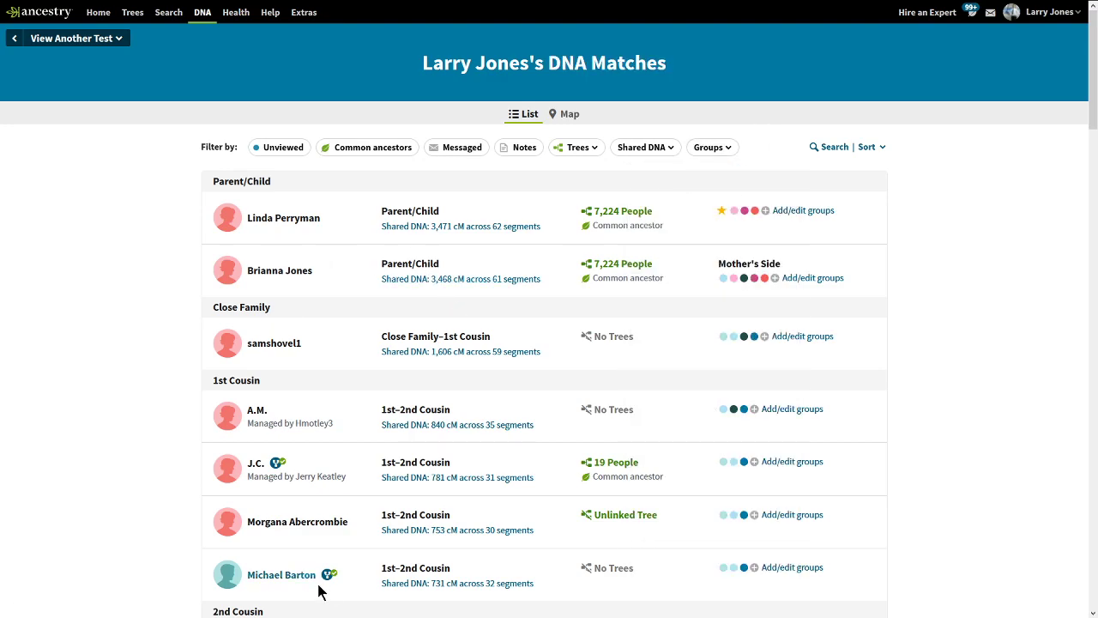
pyautogui.moveTo(630, 586); pyautogui.dragTo(572, 559)
pyautogui.click(645, 565)
pyautogui.moveTo(1091, 88); pyautogui.dragTo(1078, 162)
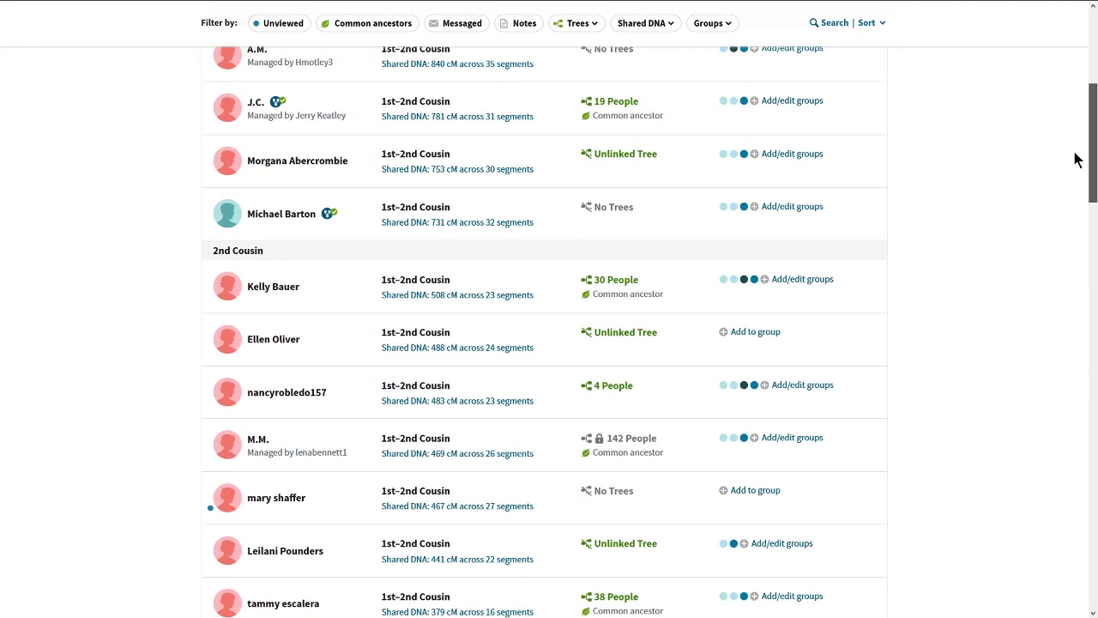
pyautogui.click(300, 395)
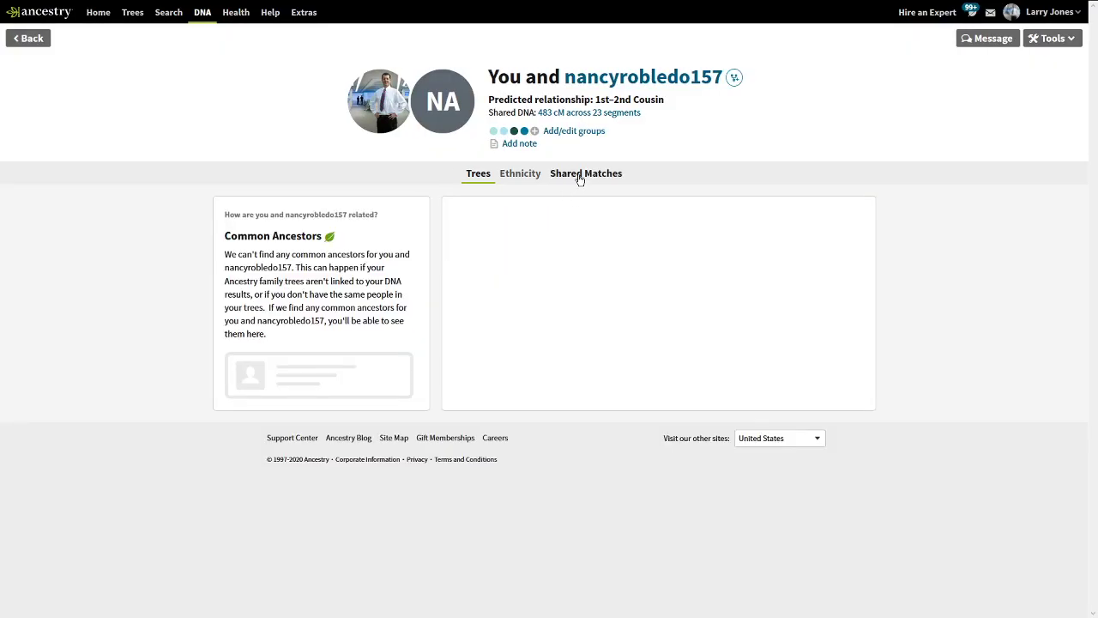
pyautogui.click(579, 175)
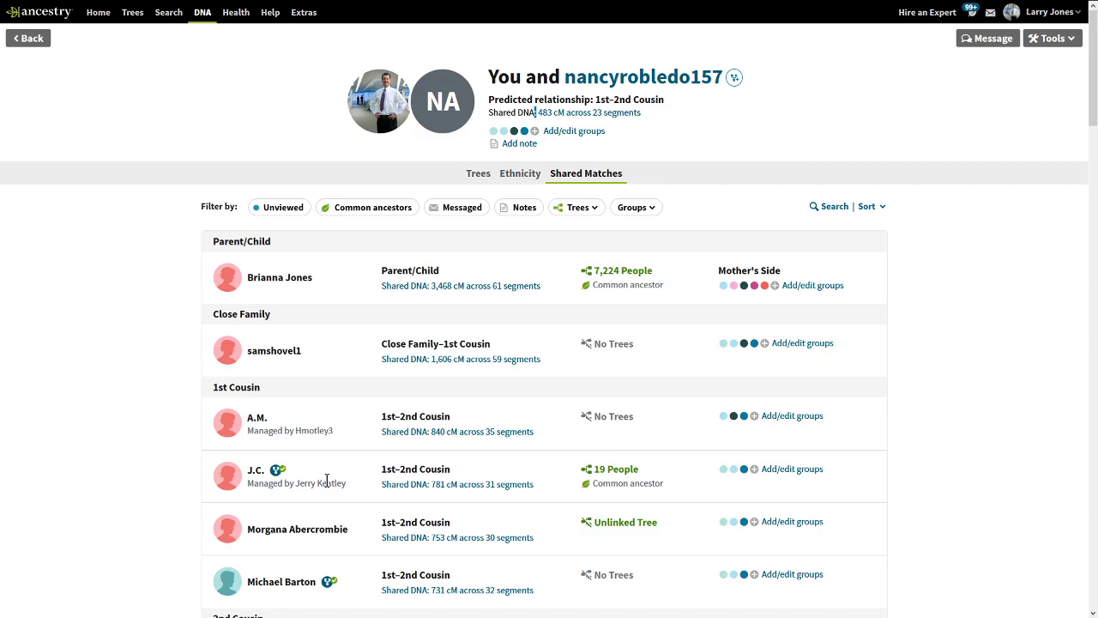
pyautogui.click(685, 79)
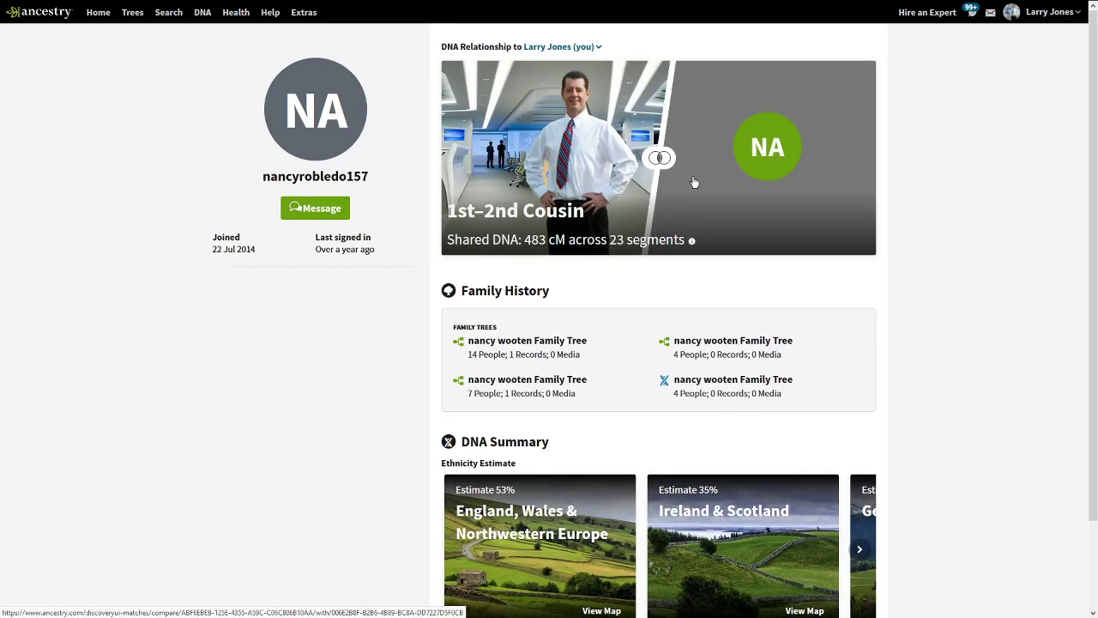
pyautogui.click(694, 182)
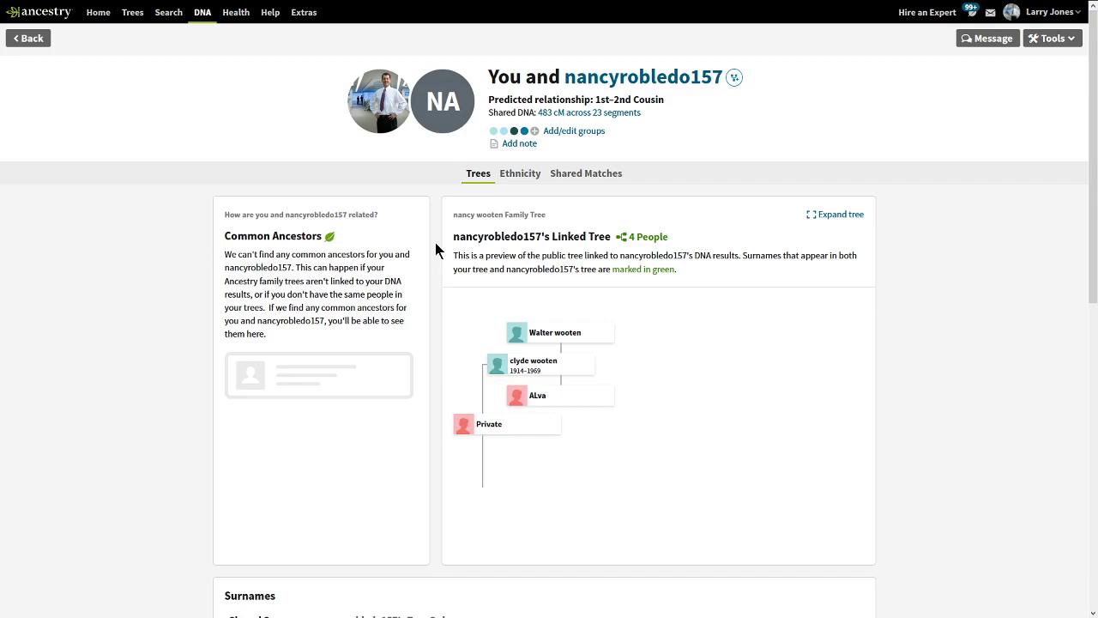
pyautogui.moveTo(538, 115); pyautogui.dragTo(528, 114)
pyautogui.click(29, 39)
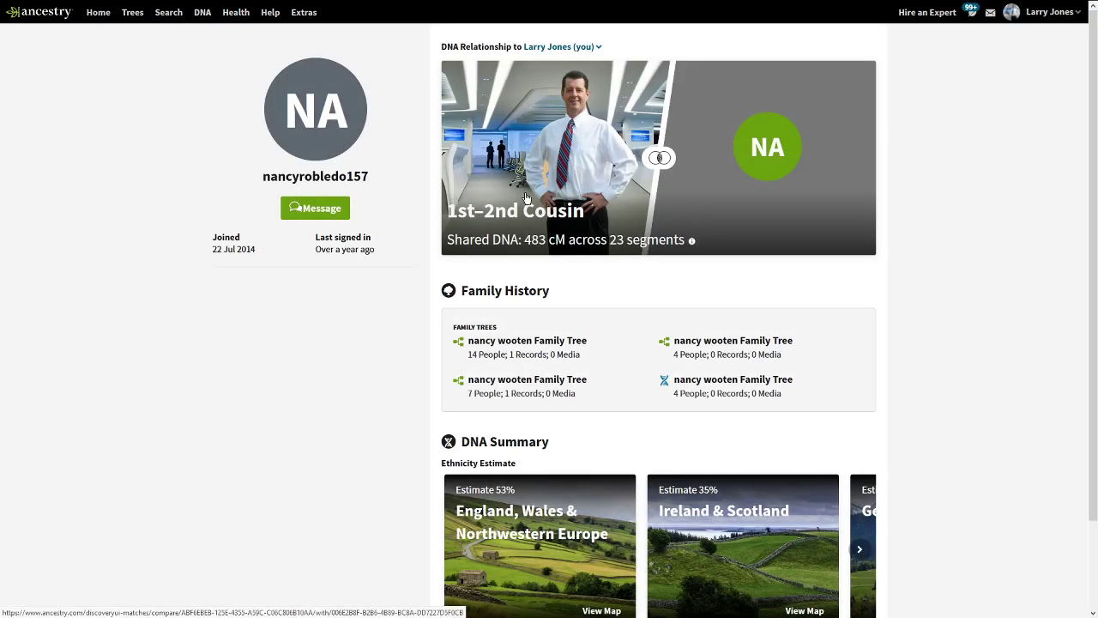
pyautogui.click(132, 12)
pyautogui.click(108, 47)
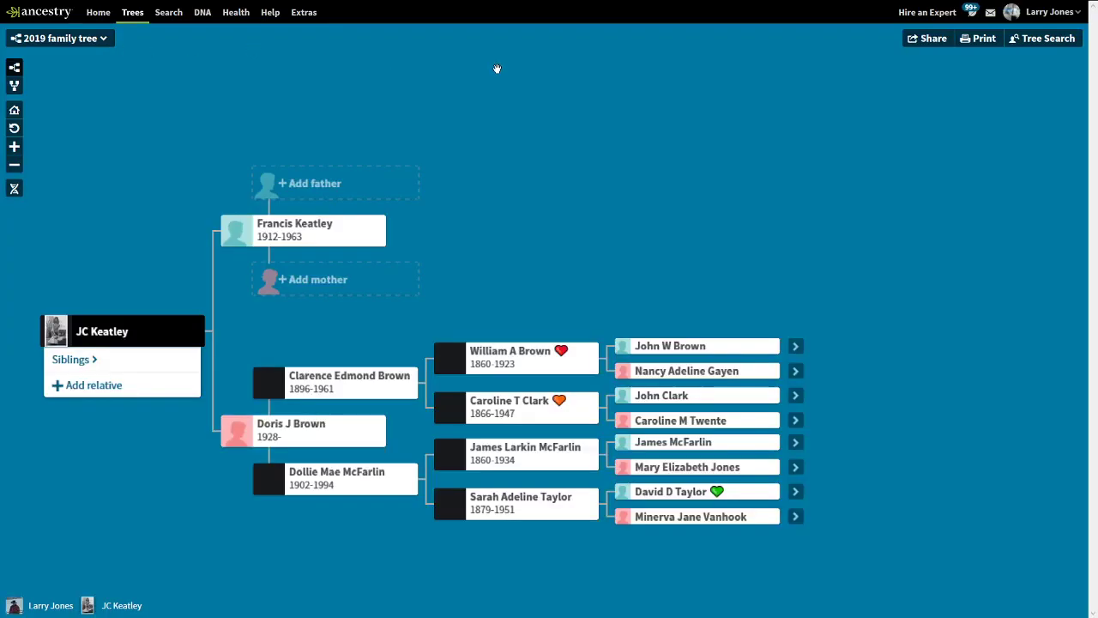
pyautogui.click(1040, 39)
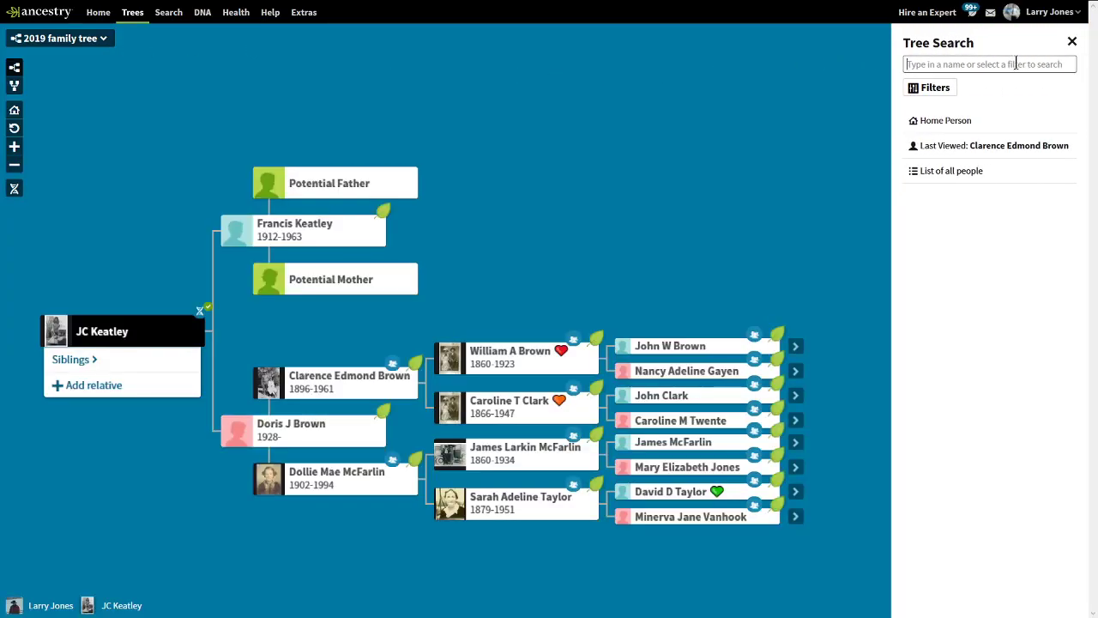
pyautogui.click(1006, 64)
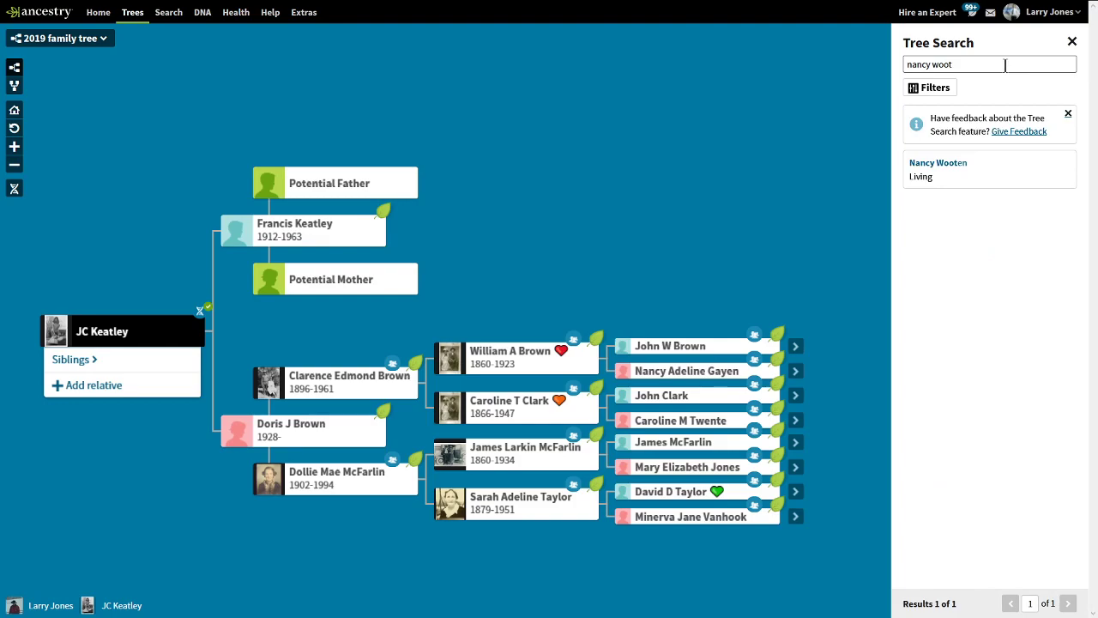
pyautogui.click(947, 175)
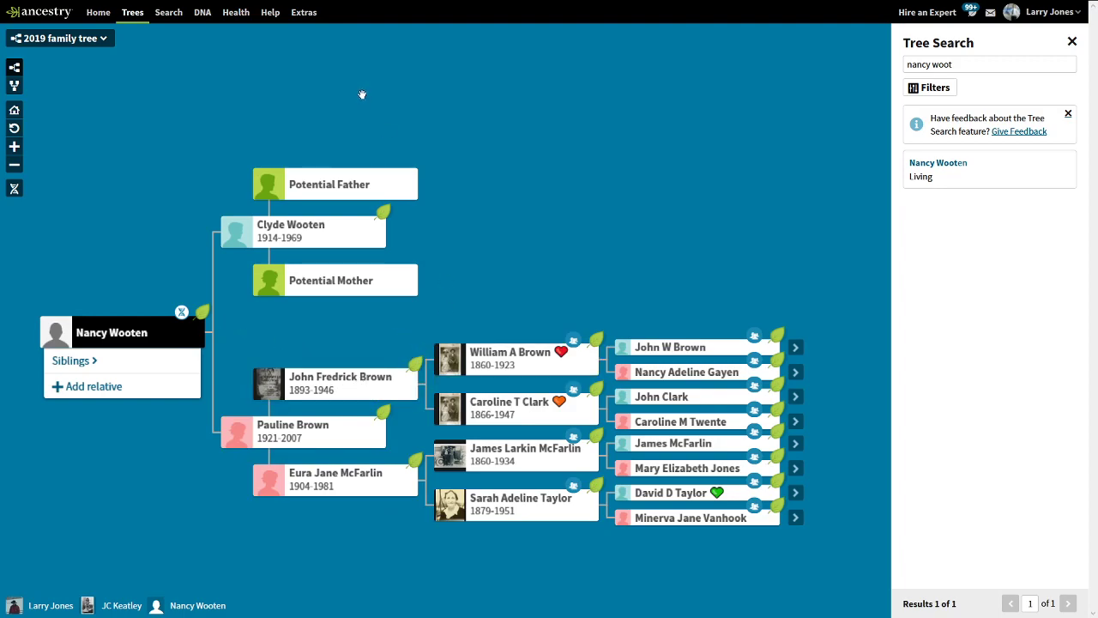
pyautogui.click(203, 16)
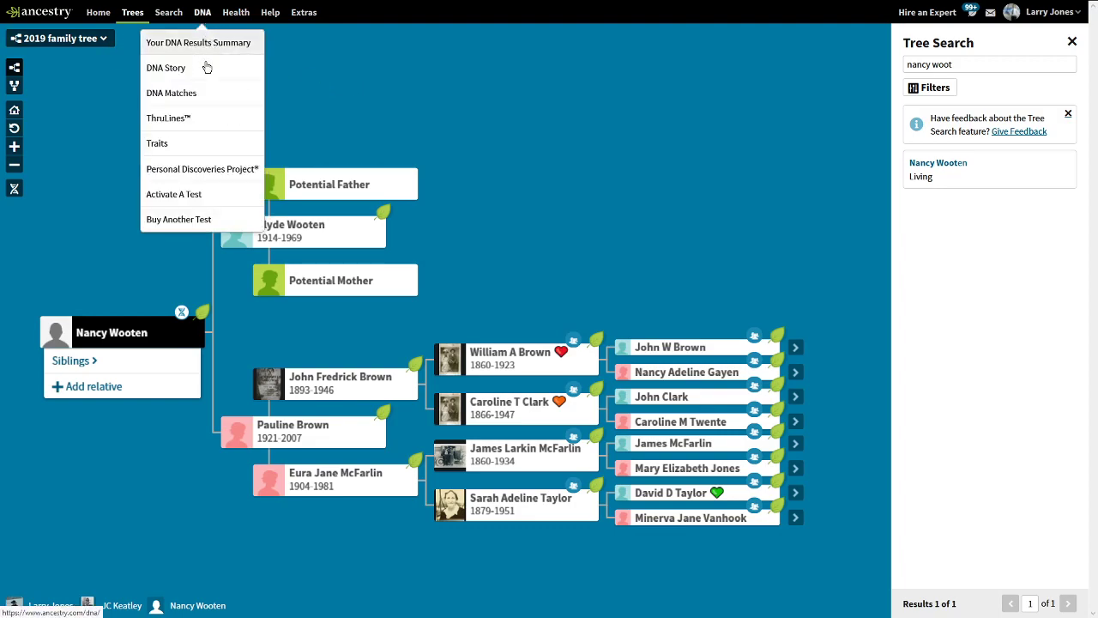
pyautogui.click(231, 102)
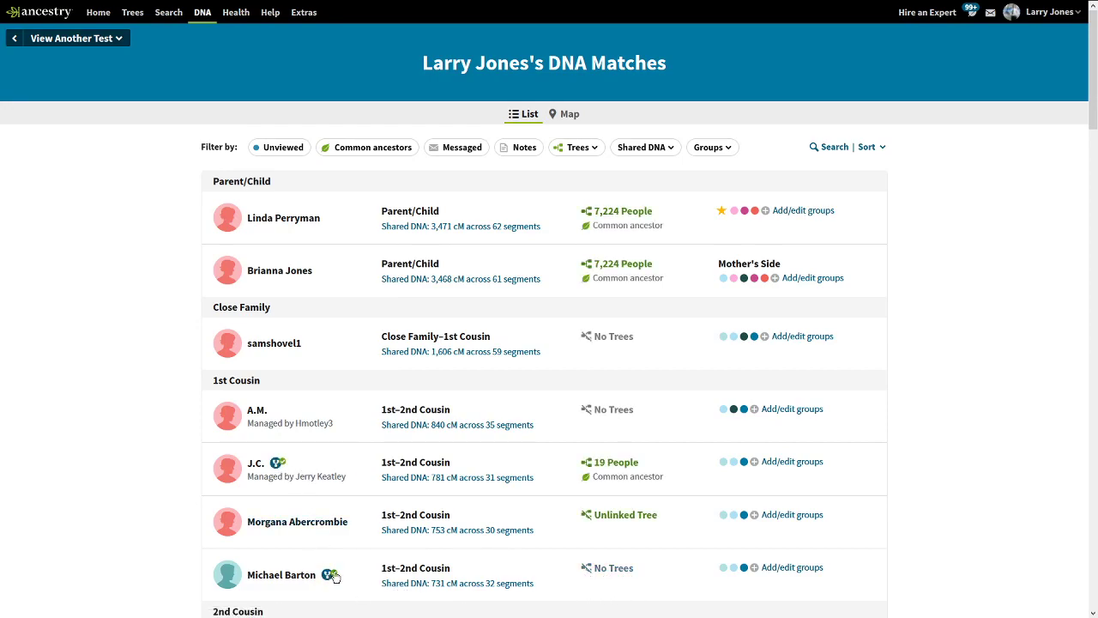
pyautogui.click(332, 576)
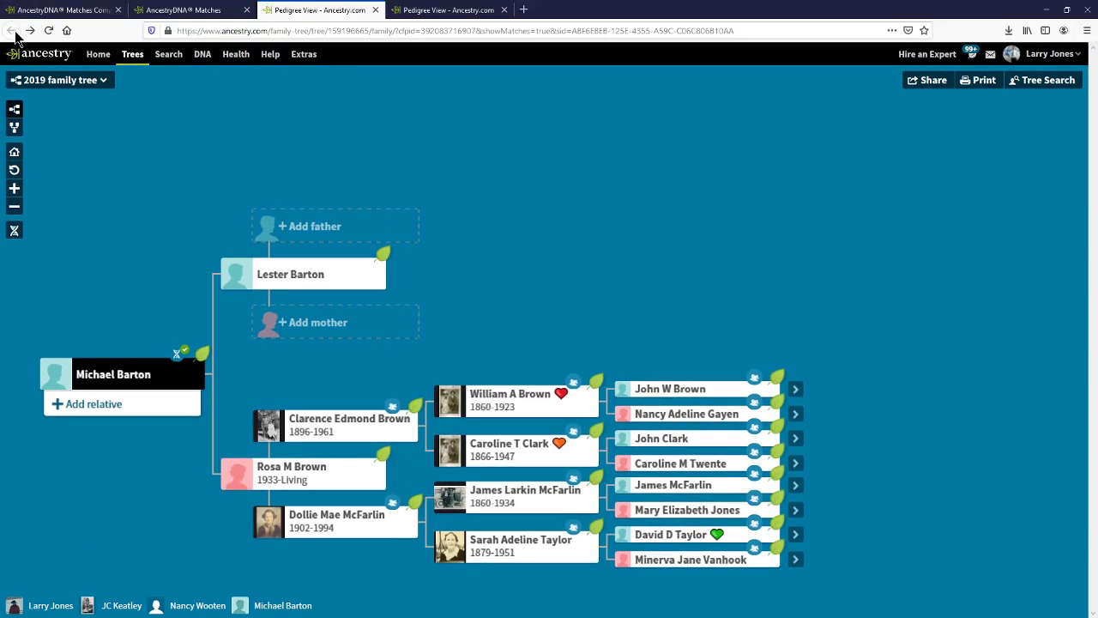
pyautogui.click(196, 12)
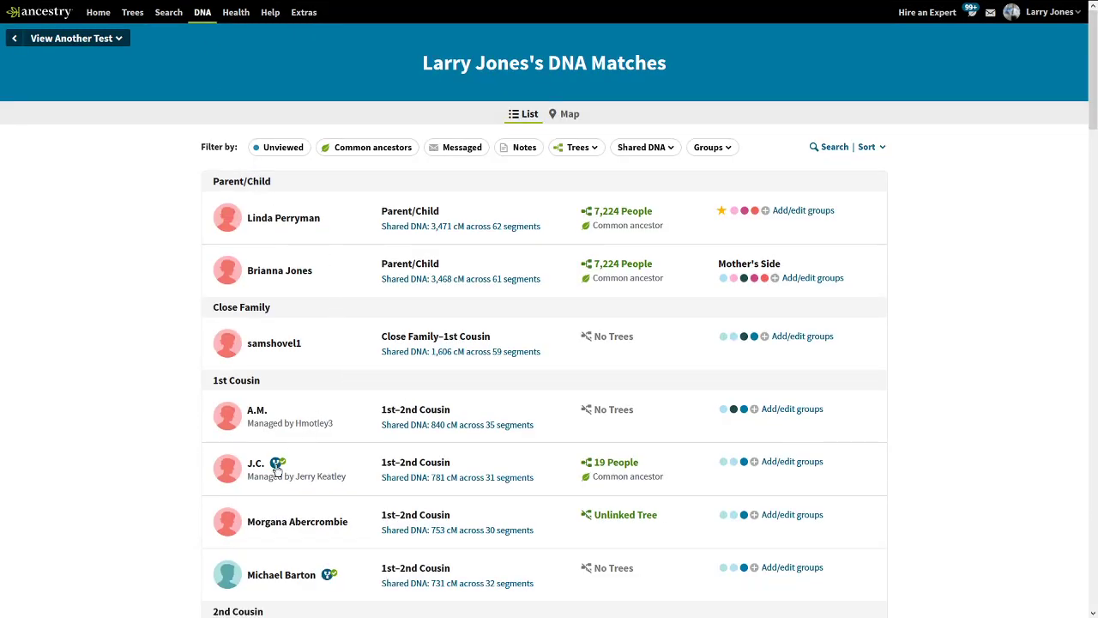
pyautogui.click(614, 477)
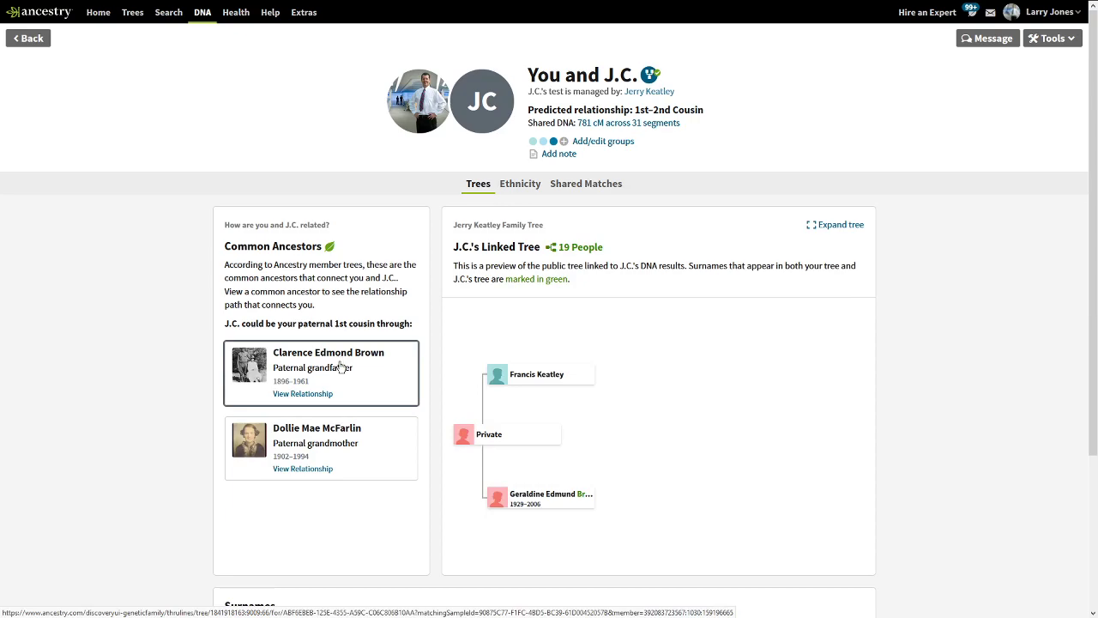
pyautogui.moveTo(243, 8)
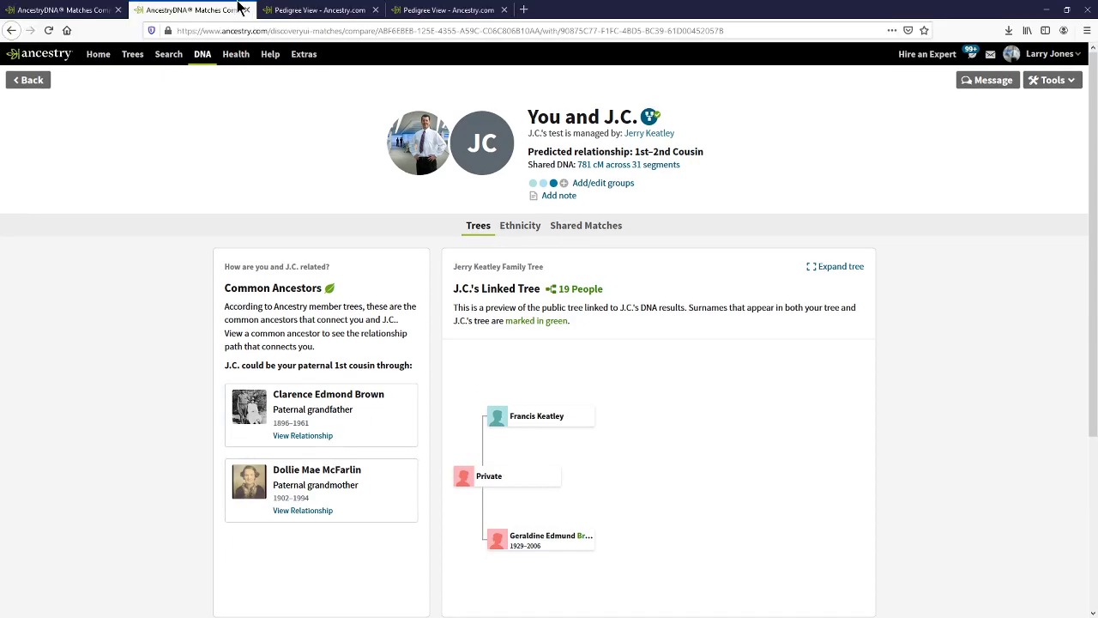
pyautogui.click(448, 10)
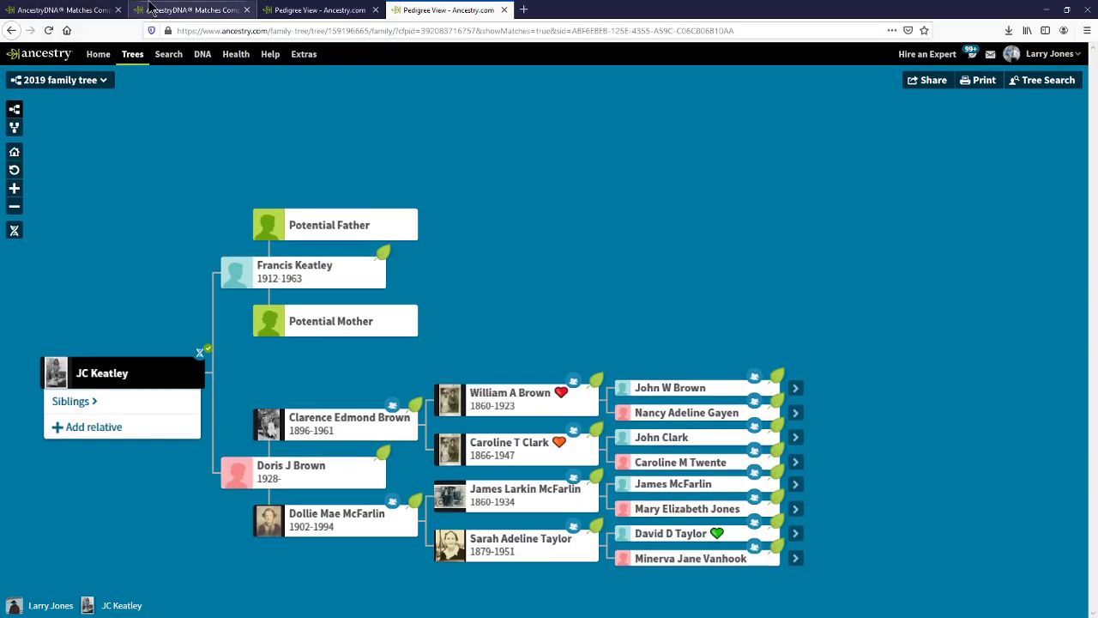
pyautogui.click(62, 10)
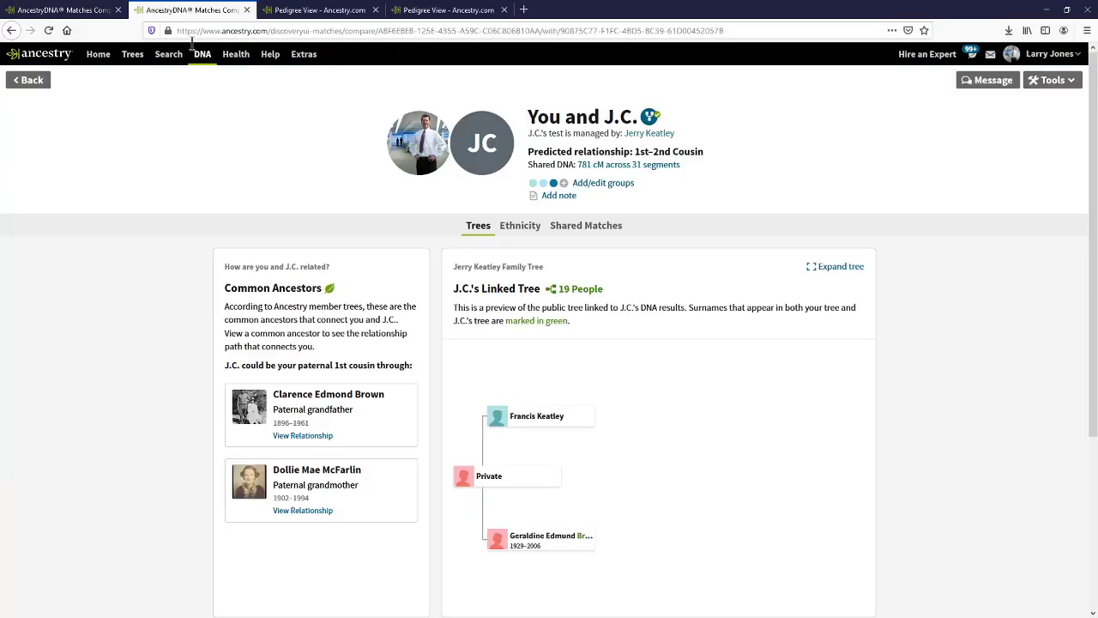
pyautogui.click(22, 40)
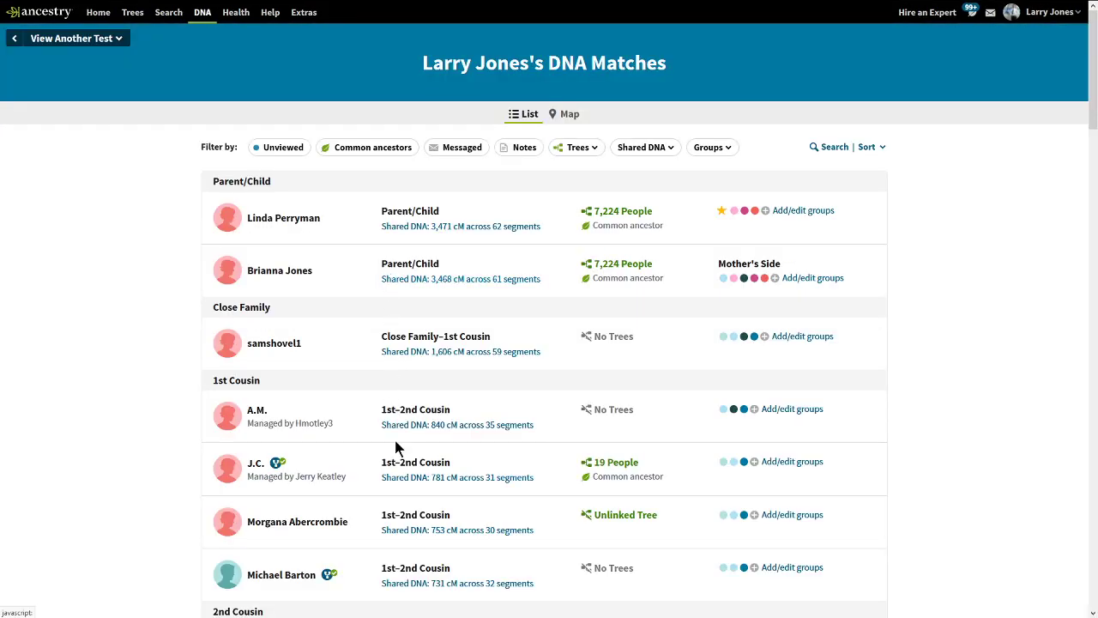
pyautogui.moveTo(1091, 86); pyautogui.dragTo(1092, 146)
pyautogui.moveTo(424, 468); pyautogui.dragTo(446, 465)
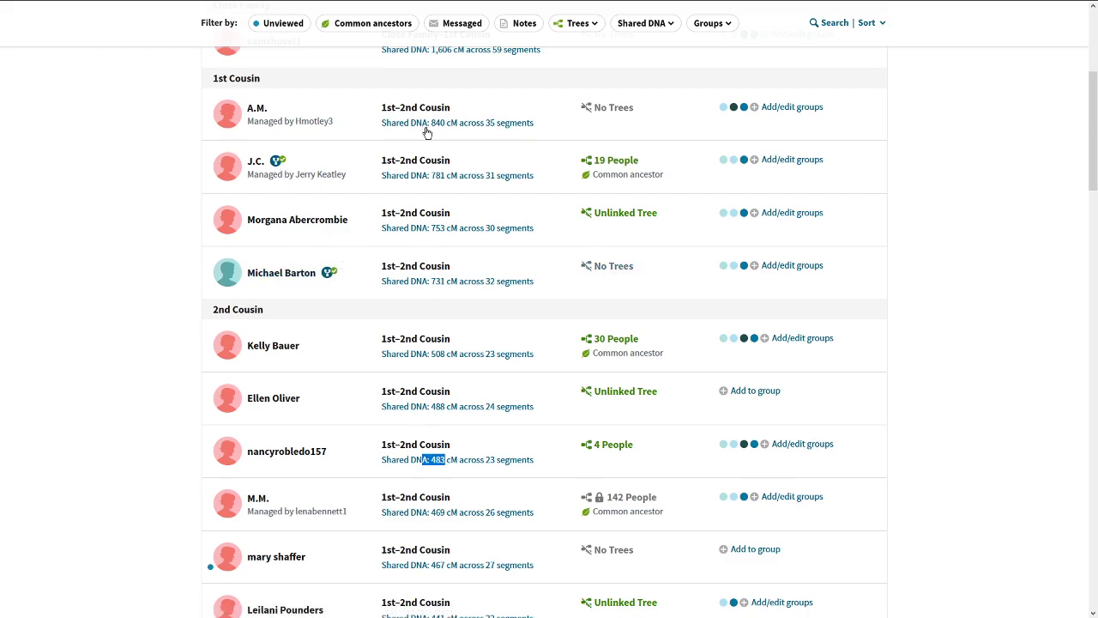
pyautogui.scroll(5, 1088, 120)
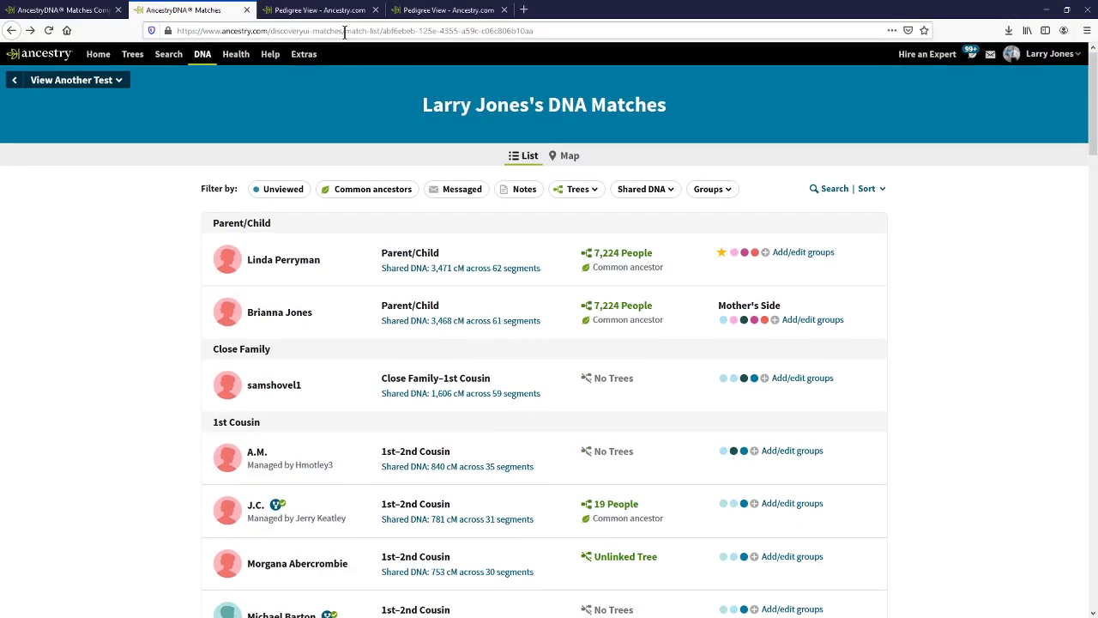
pyautogui.moveTo(130, 58)
pyautogui.press('F11')
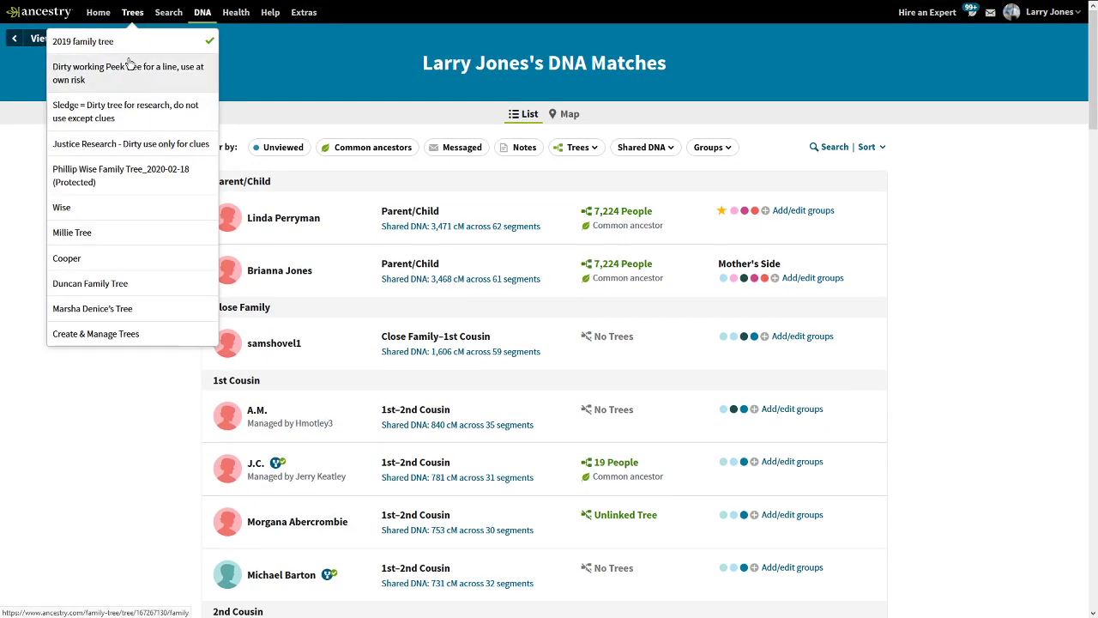
pyautogui.click(128, 43)
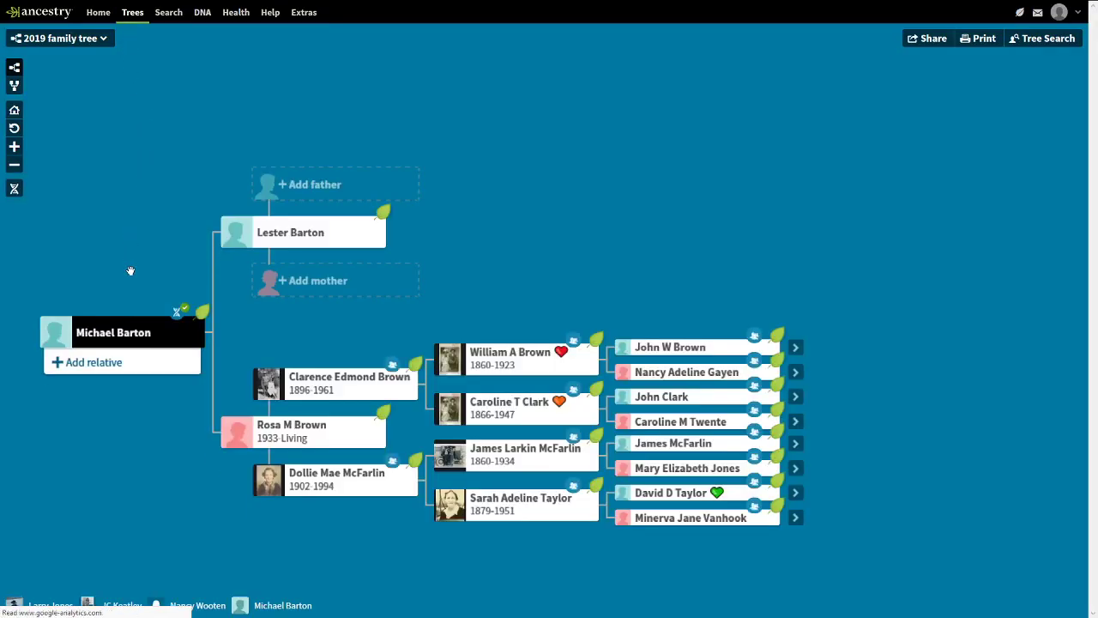
pyautogui.click(15, 112)
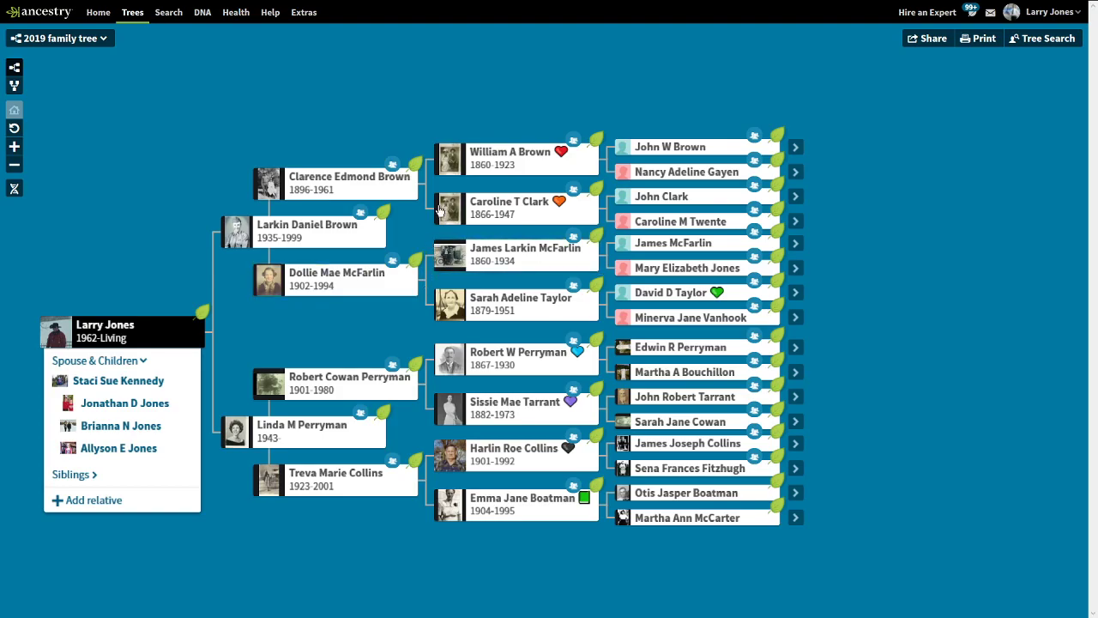
pyautogui.press('F11')
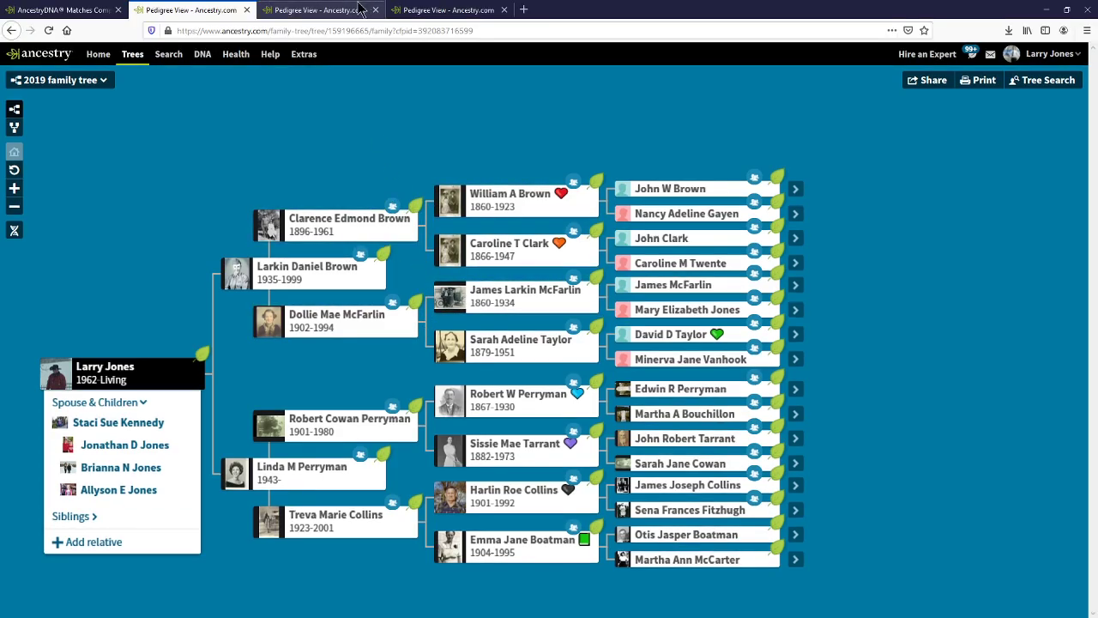
pyautogui.click(34, 11)
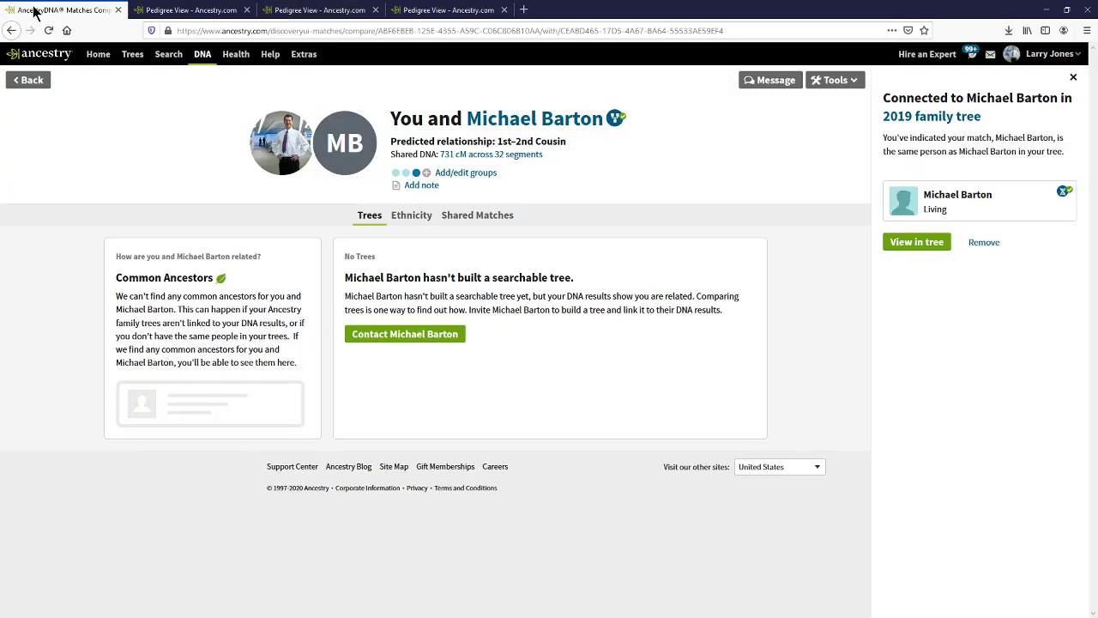
pyautogui.click(364, 10)
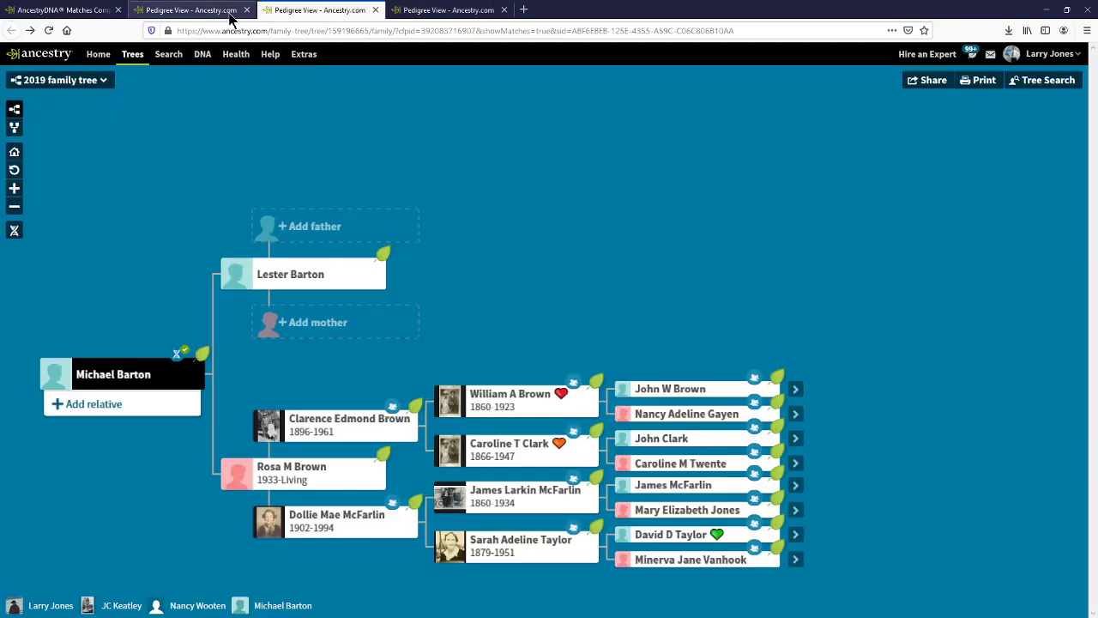
pyautogui.click(206, 12)
pyautogui.click(52, 11)
pyautogui.press('F11')
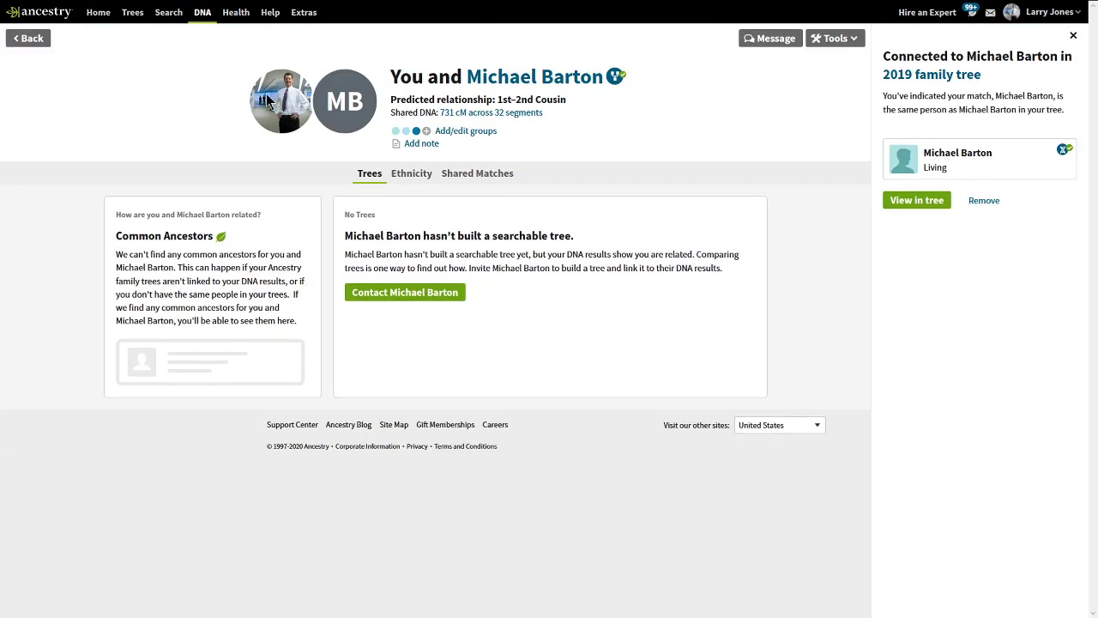
pyautogui.click(202, 12)
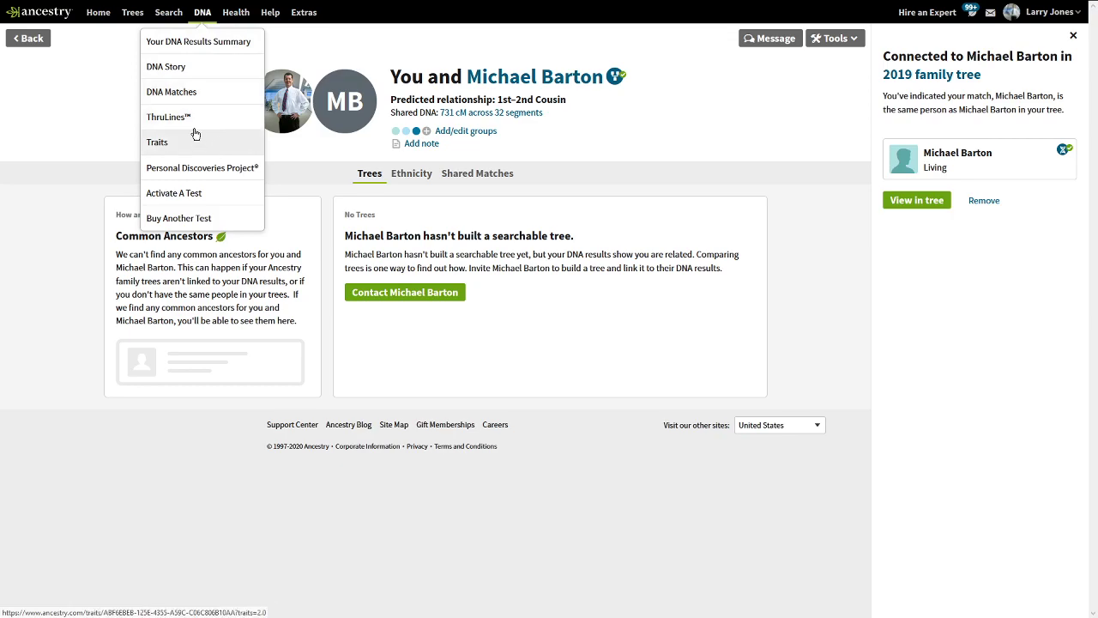
pyautogui.click(191, 91)
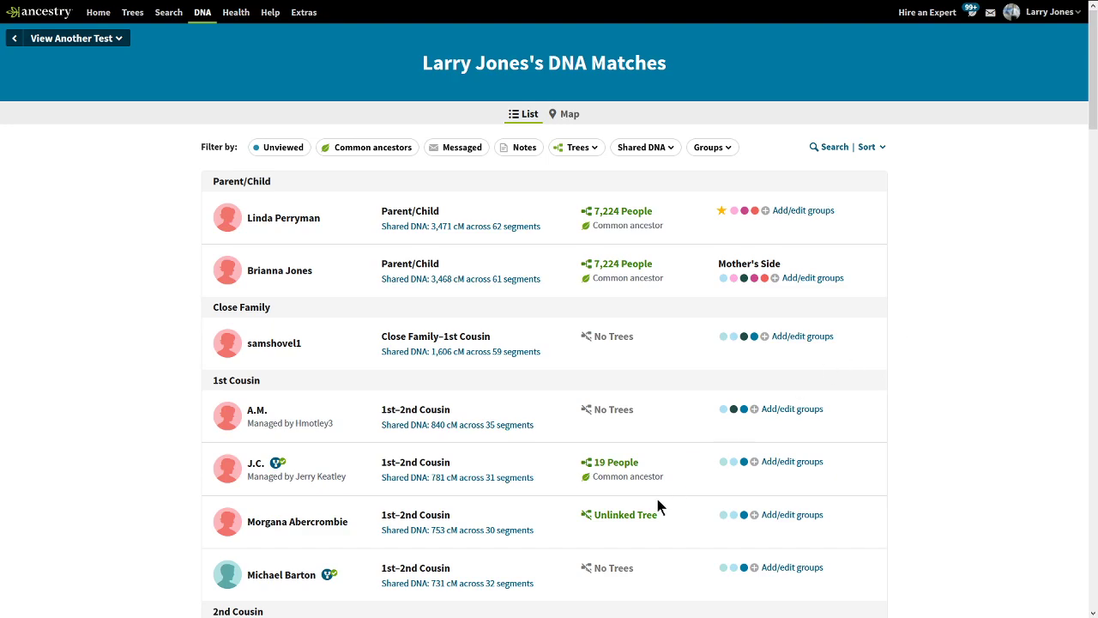
pyautogui.moveTo(686, 476); pyautogui.dragTo(584, 483)
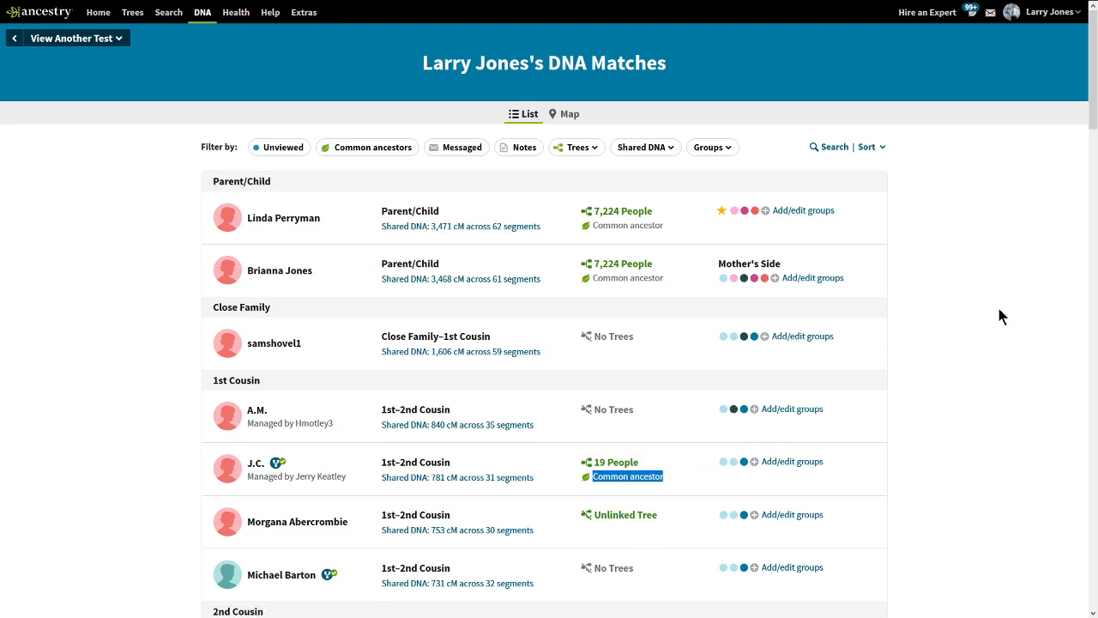
pyautogui.click(975, 232)
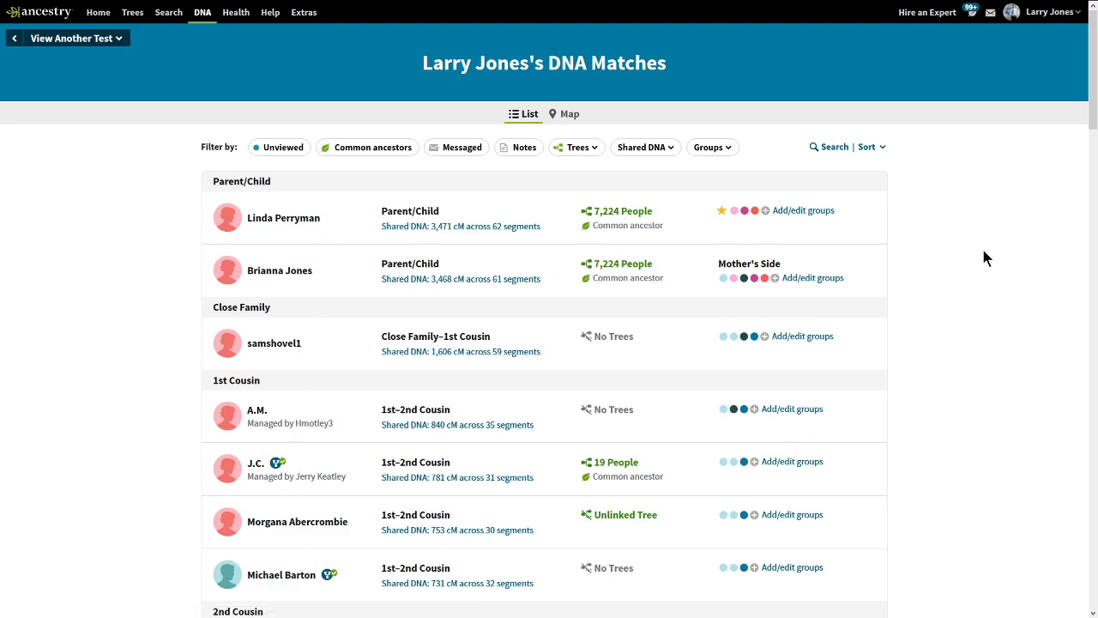
pyautogui.scroll(-1, 1089, 103)
pyautogui.scroll(1, 1089, 103)
pyautogui.moveTo(667, 69); pyautogui.dragTo(419, 69)
pyautogui.click(1008, 122)
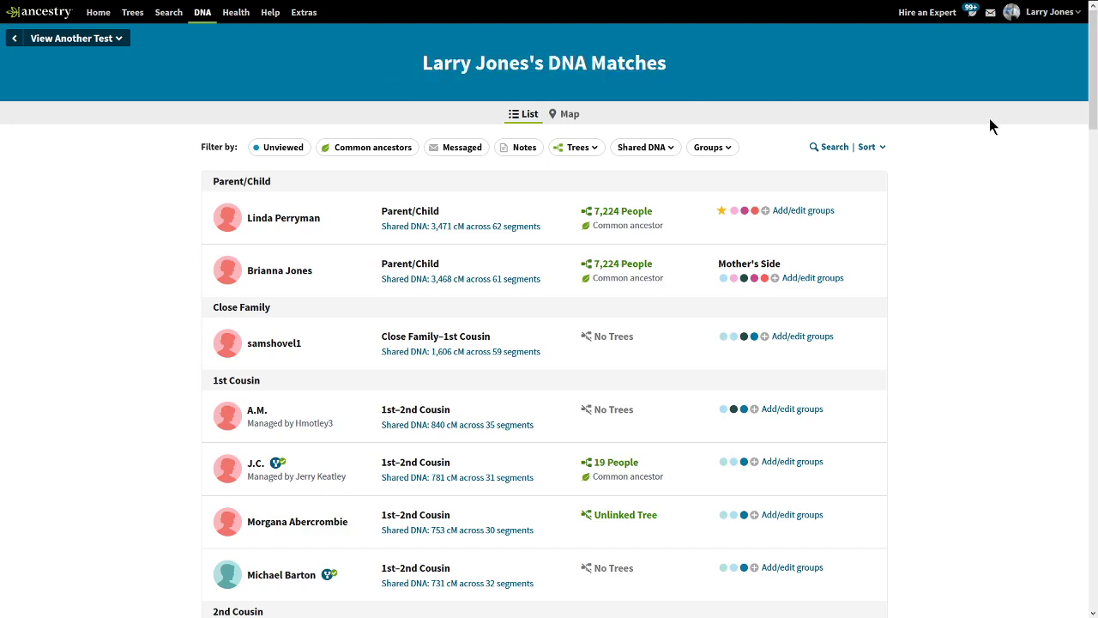